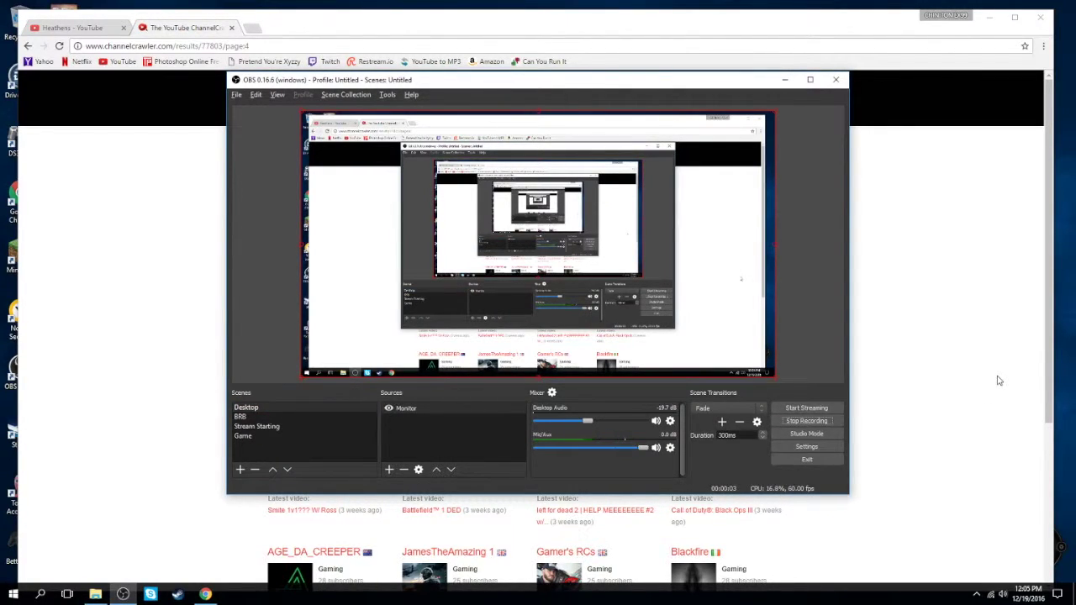
- Switch to Chrome, search Google for "small youtube channes;" and open The YouTube ChannelCrawler result
{"action": "left_click", "coordinate": [999, 381]}
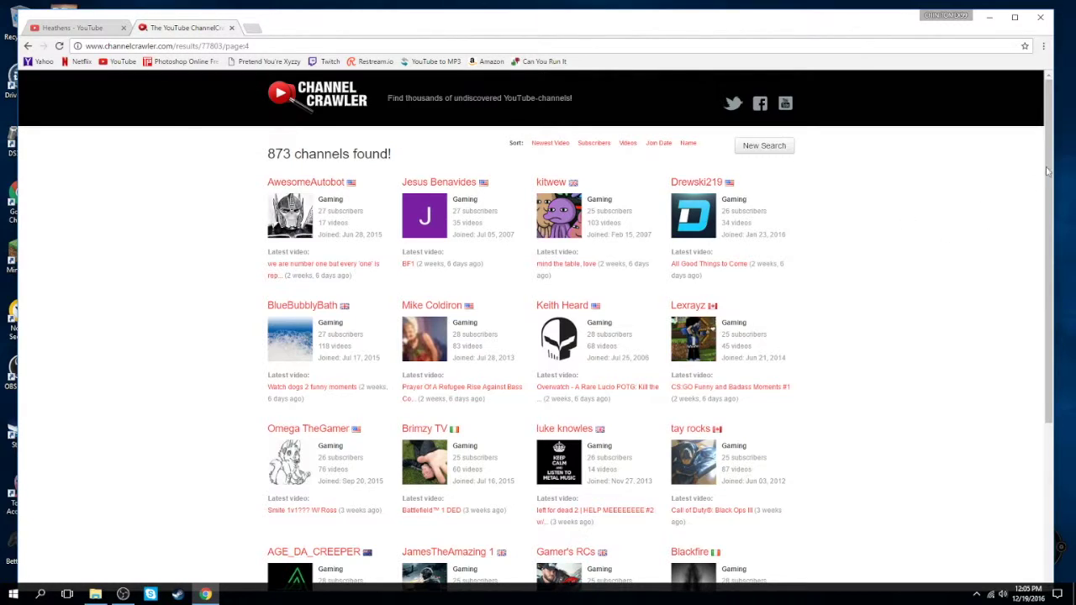
{"action": "left_click_drag", "start_coordinate": [1047, 171], "coordinate": [1047, 309]}
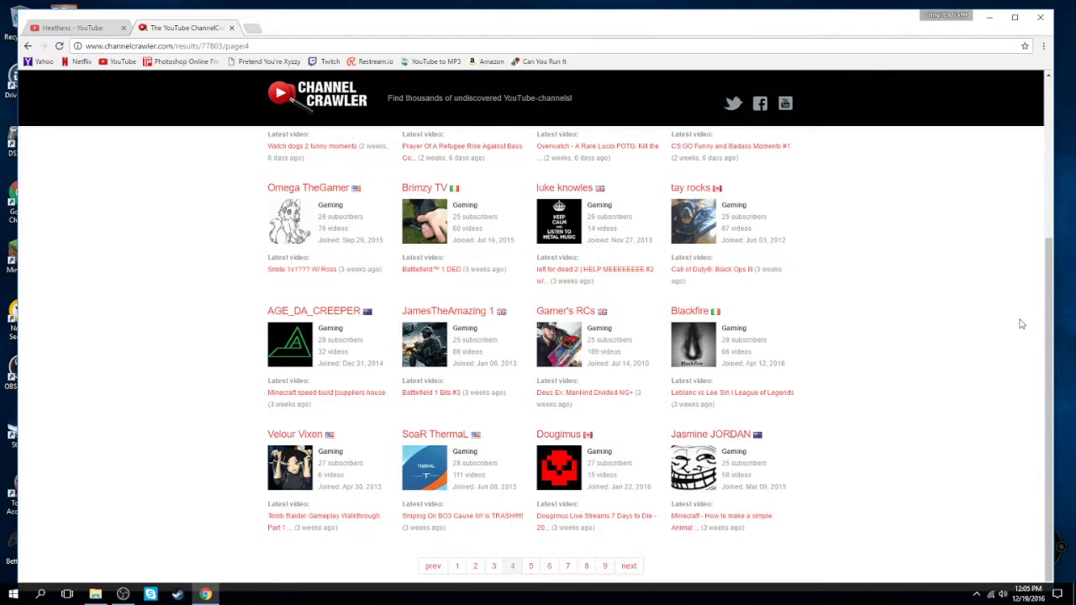
{"action": "left_click", "coordinate": [202, 46]}
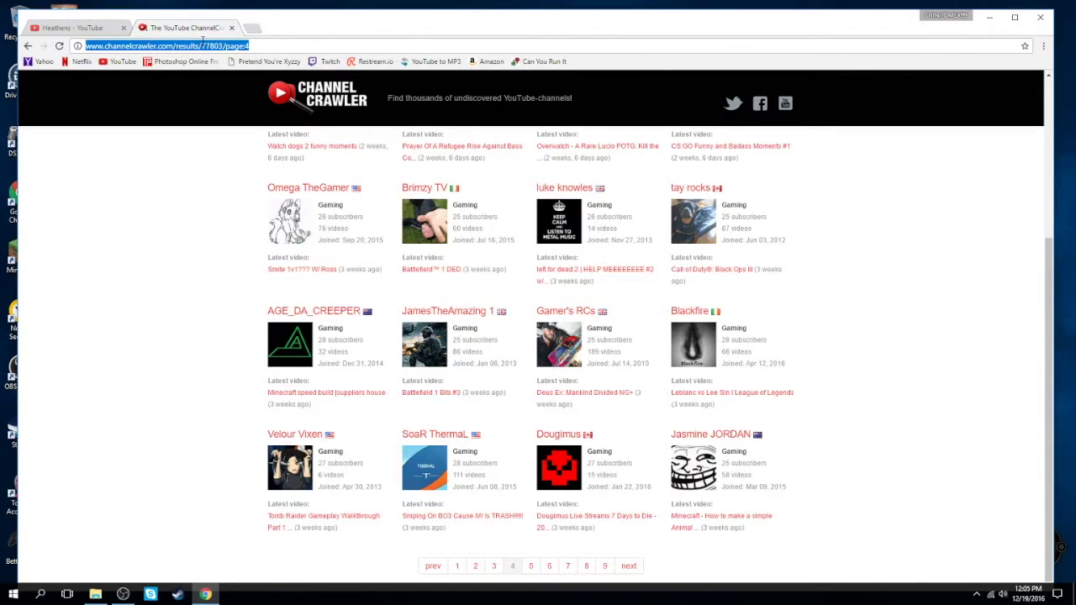
{"action": "type", "text": "small youtube channes;"}
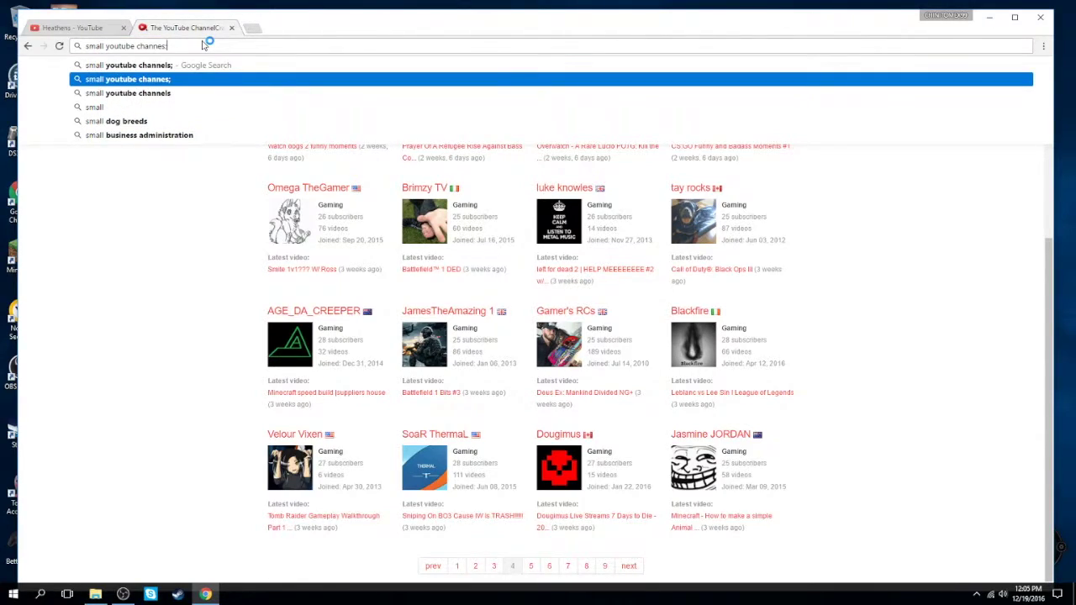
{"action": "key", "text": "Return"}
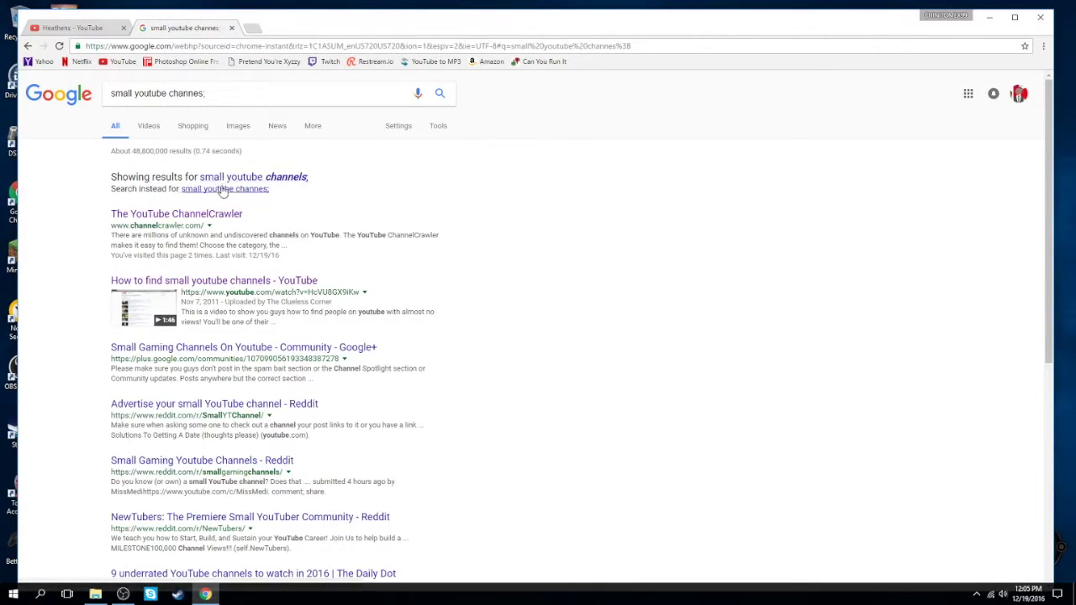
{"action": "left_click", "coordinate": [170, 215]}
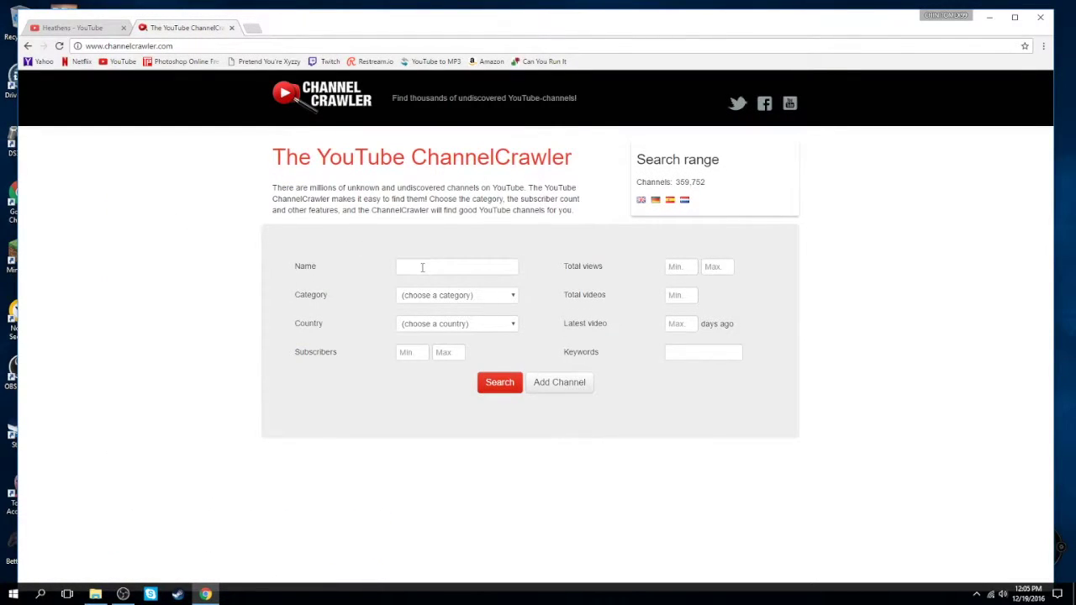
- Set the channel search category to Gaming
{"action": "left_click", "coordinate": [424, 267]}
{"action": "left_click", "coordinate": [430, 297]}
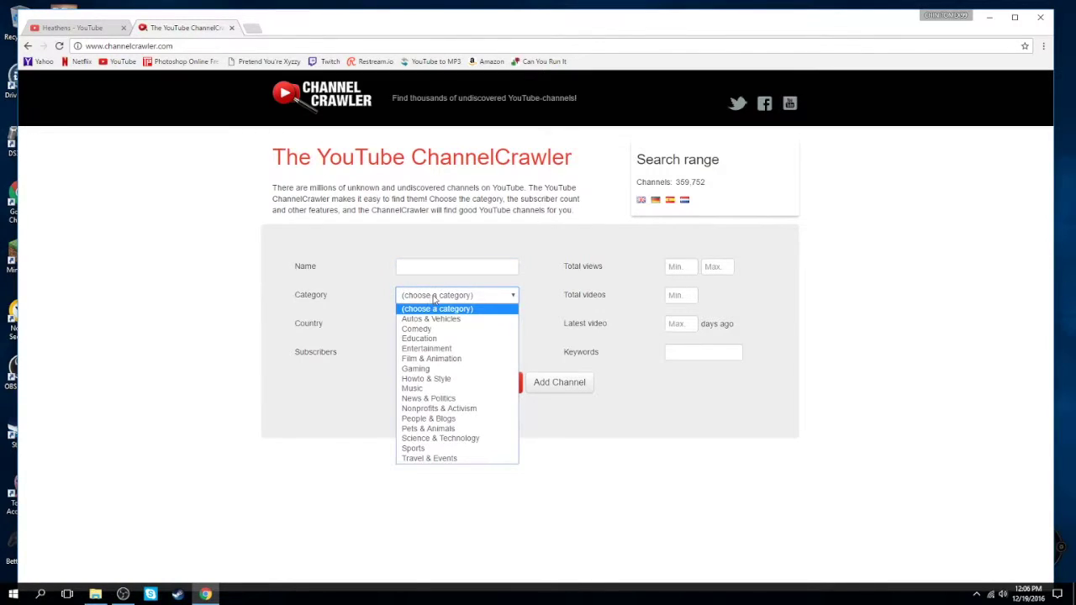
{"action": "left_click", "coordinate": [459, 370]}
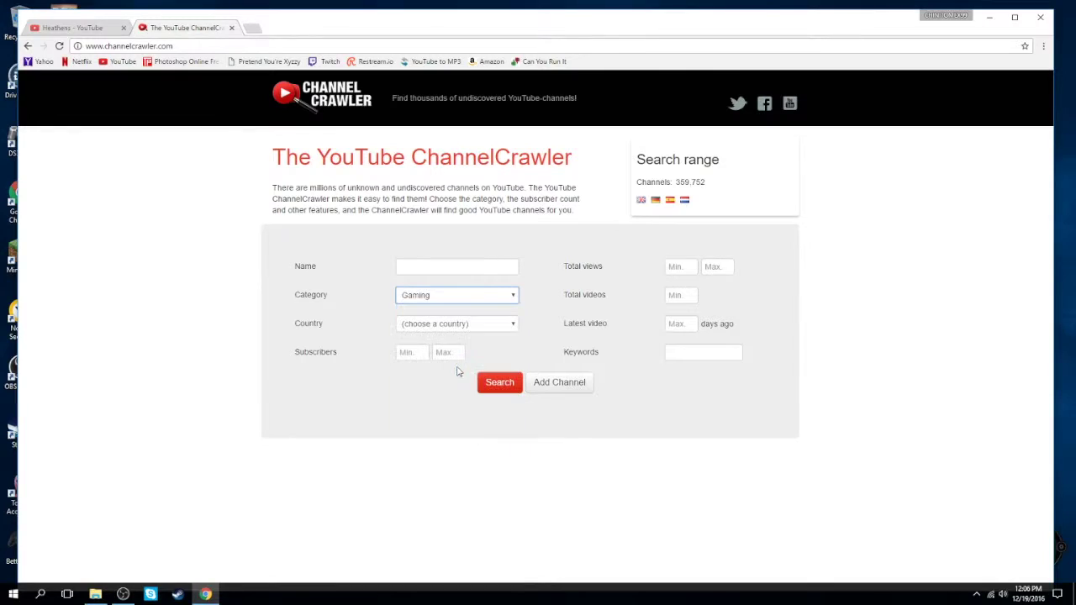
- Look through the available country options without choosing one
{"action": "left_click", "coordinate": [459, 325]}
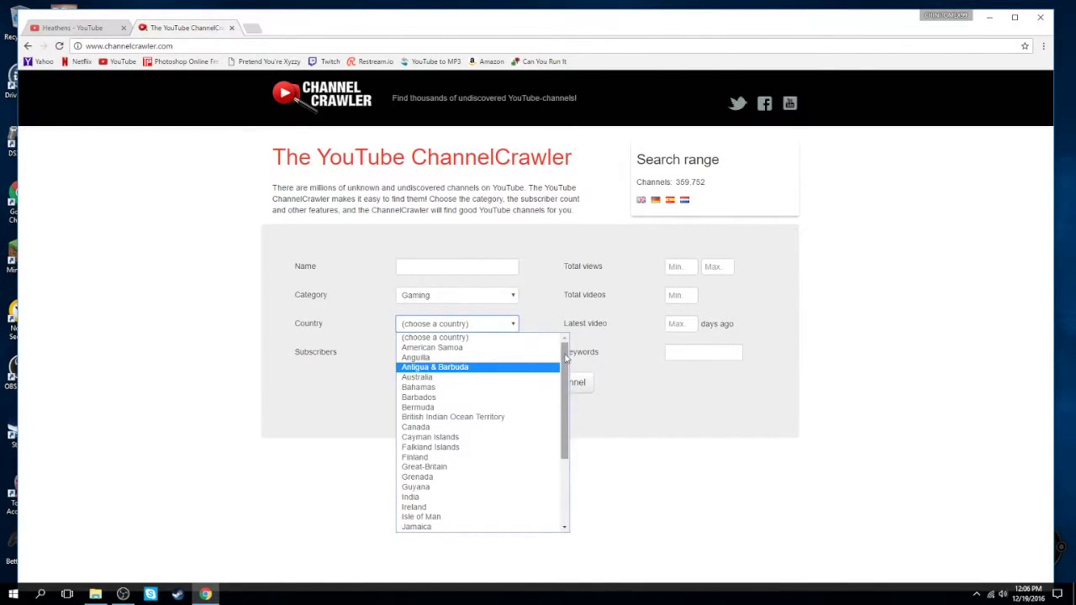
{"action": "left_click_drag", "start_coordinate": [566, 358], "coordinate": [553, 524]}
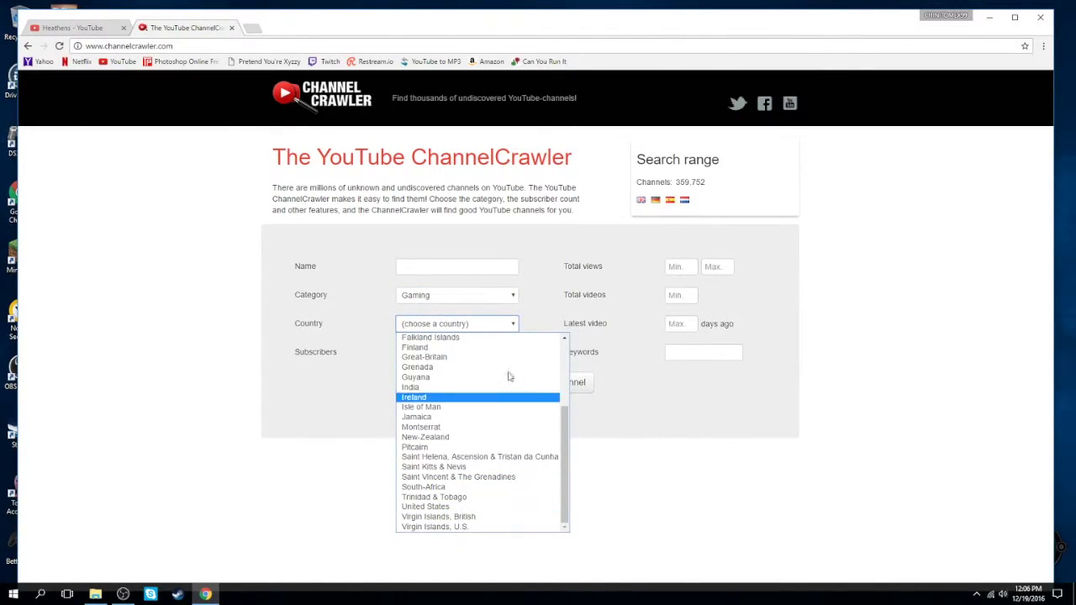
{"action": "left_click_drag", "start_coordinate": [568, 419], "coordinate": [563, 345]}
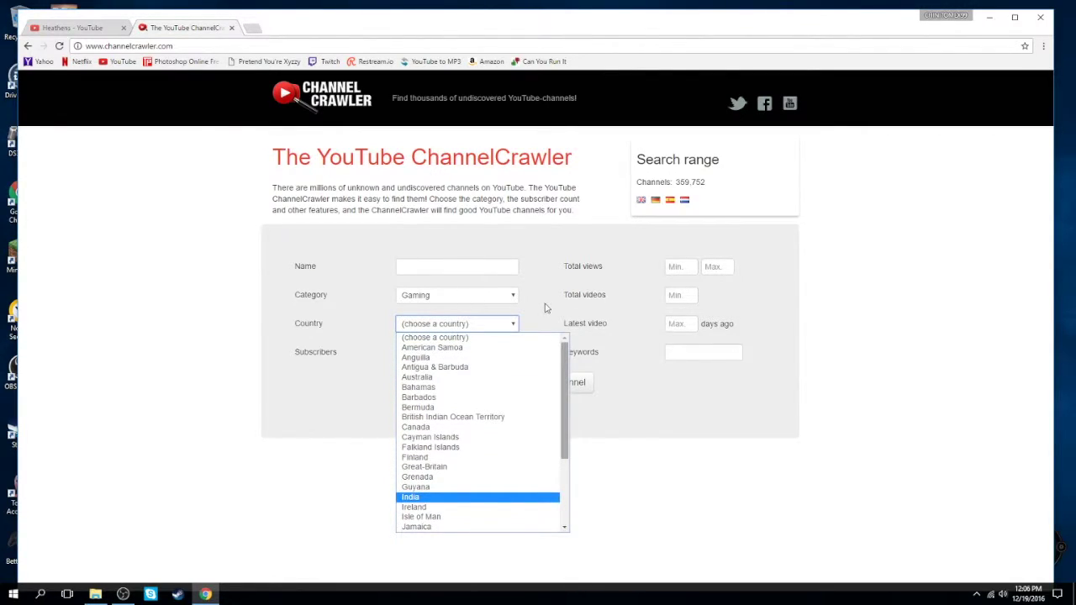
{"action": "left_click", "coordinate": [543, 310]}
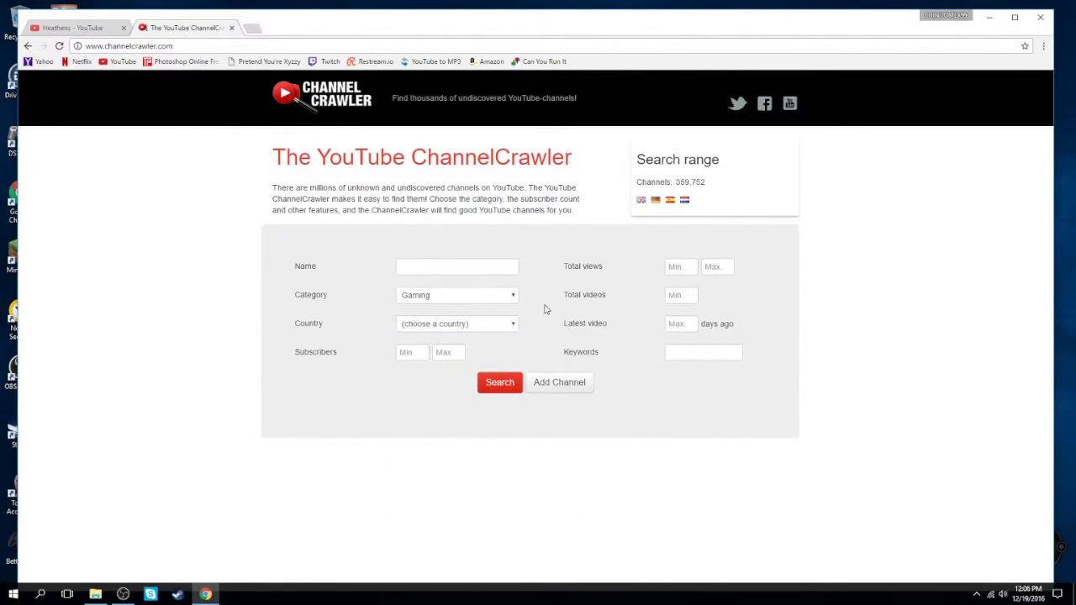
- Limit the channel search to a minimum of 20 and a maximum of 30 subscribers
{"action": "left_click", "coordinate": [407, 352]}
{"action": "key", "text": "Tab"}
{"action": "type", "text": "28"}
{"action": "left_click", "coordinate": [889, 426]}
{"action": "left_click", "coordinate": [445, 352]}
{"action": "key", "text": "BackSpace"}
{"action": "key", "text": "BackSpace"}
{"action": "type", "text": "30"}
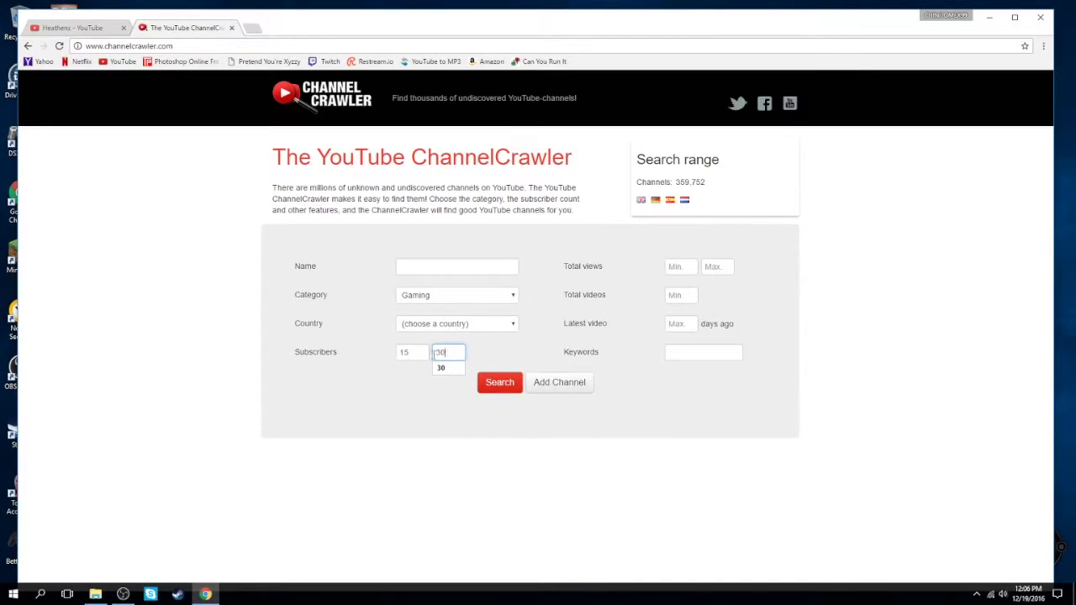
{"action": "double_click", "coordinate": [411, 351]}
{"action": "type", "text": "20"}
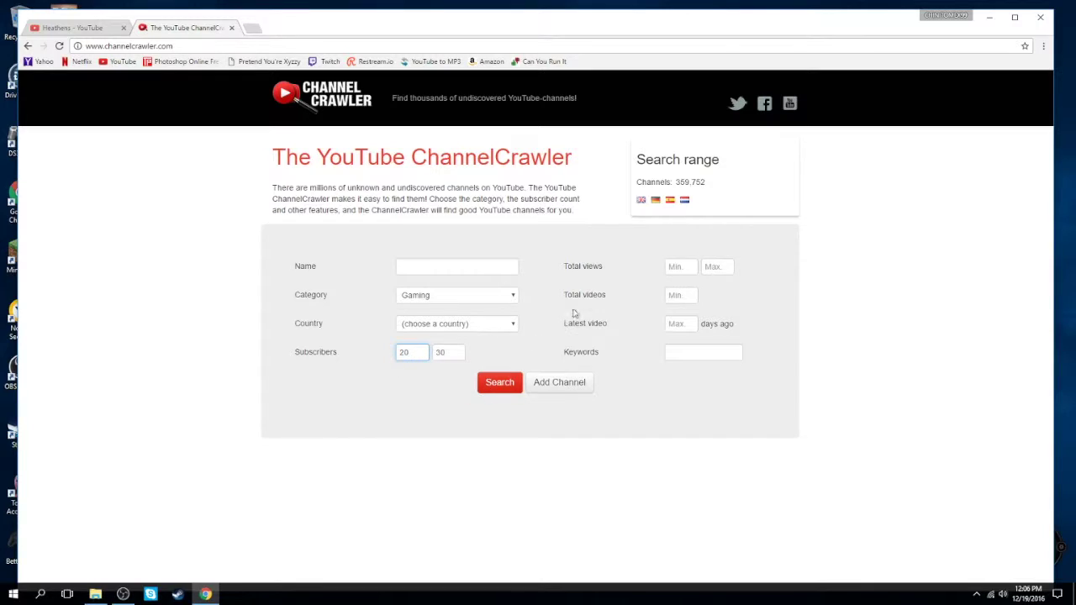
- Run the channel search with the total videos and latest video filters left empty
{"action": "left_click", "coordinate": [610, 281]}
{"action": "left_click", "coordinate": [679, 323]}
{"action": "left_click", "coordinate": [688, 291]}
{"action": "left_click", "coordinate": [559, 337]}
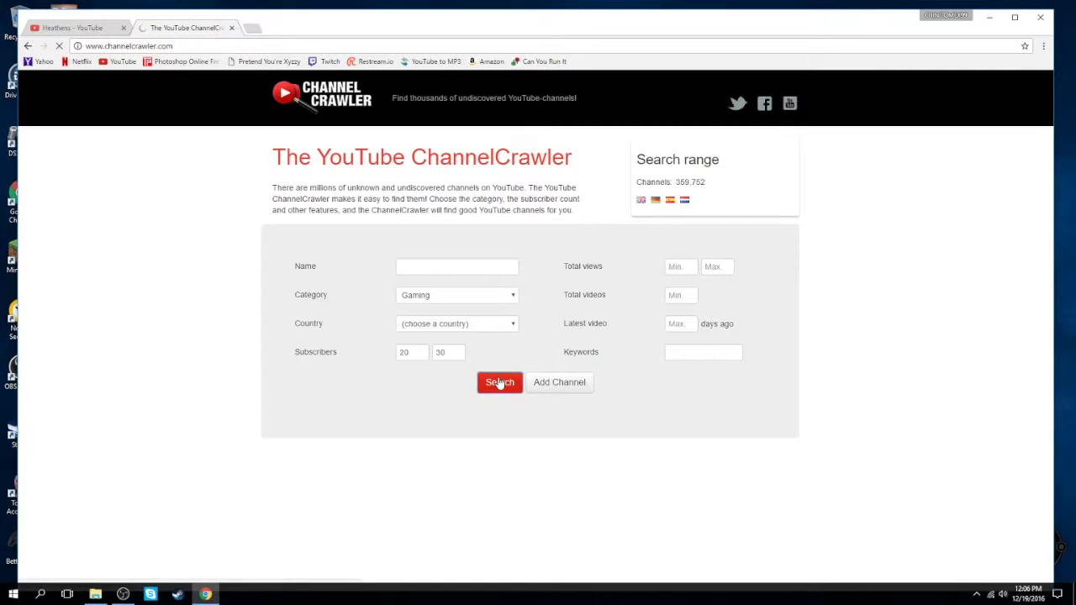
{"action": "left_click", "coordinate": [499, 380]}
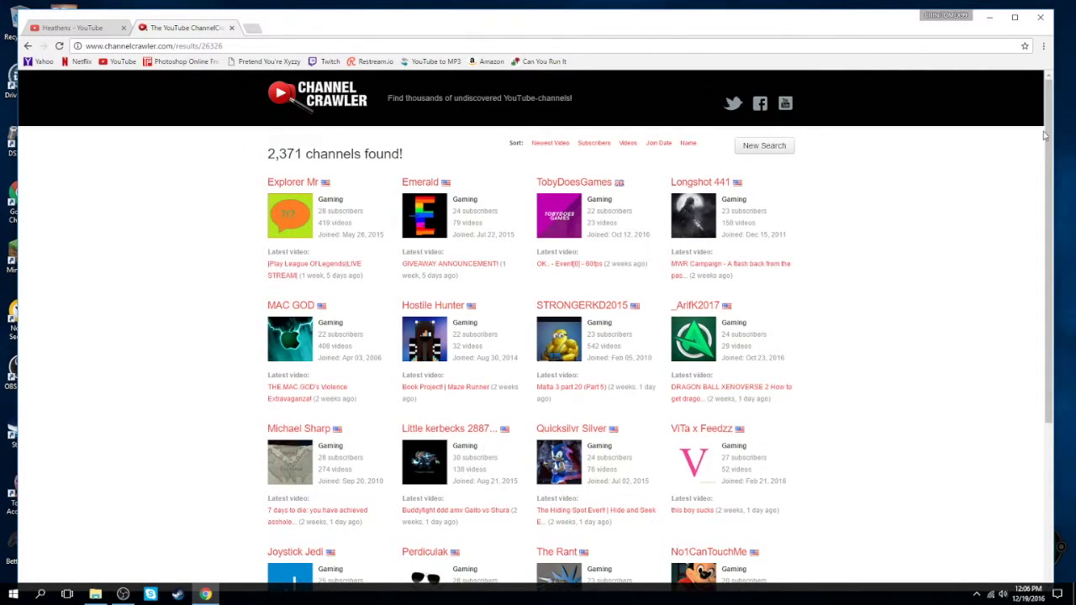
- Look through the channels listed on result pages 1 to 4
{"action": "left_click_drag", "start_coordinate": [1048, 142], "coordinate": [1034, 320]}
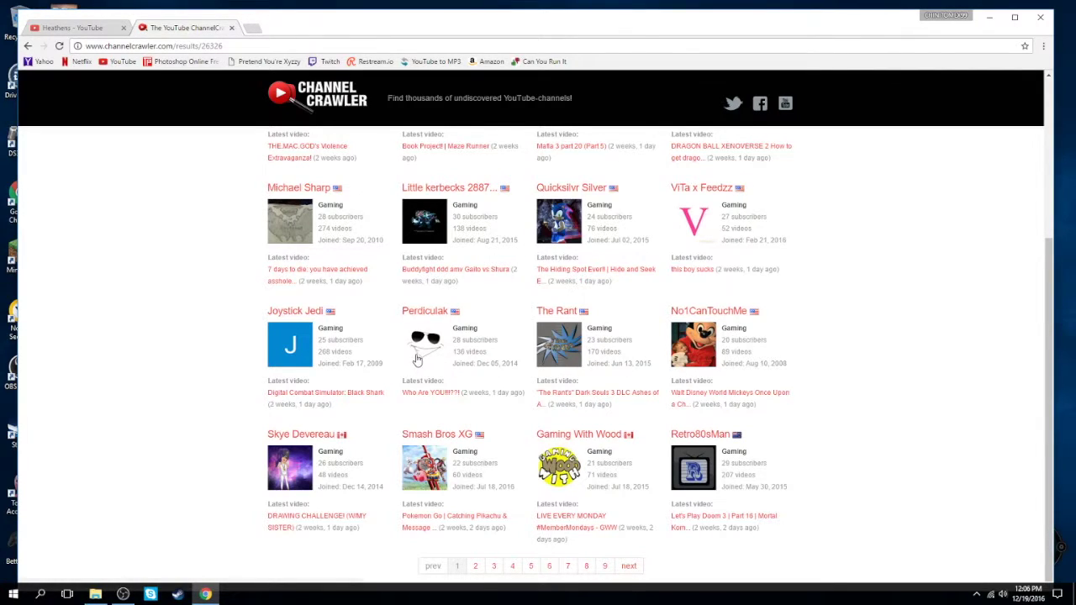
{"action": "left_click", "coordinate": [476, 567]}
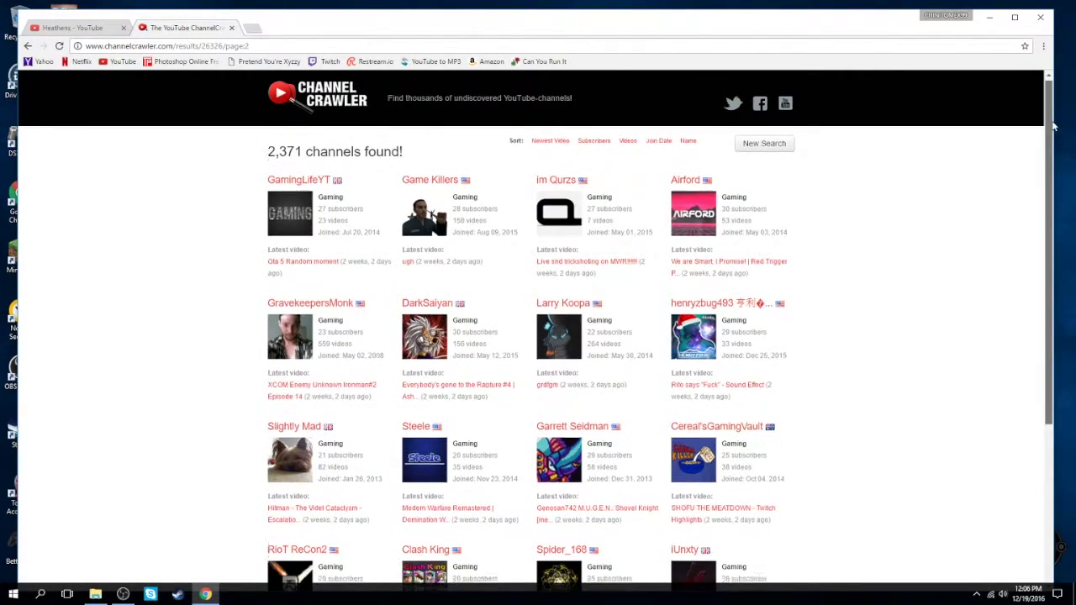
{"action": "scroll", "coordinate": [1040, 205], "scroll_direction": "down", "scroll_amount": 2}
{"action": "scroll", "coordinate": [1040, 205], "scroll_direction": "down", "scroll_amount": 2}
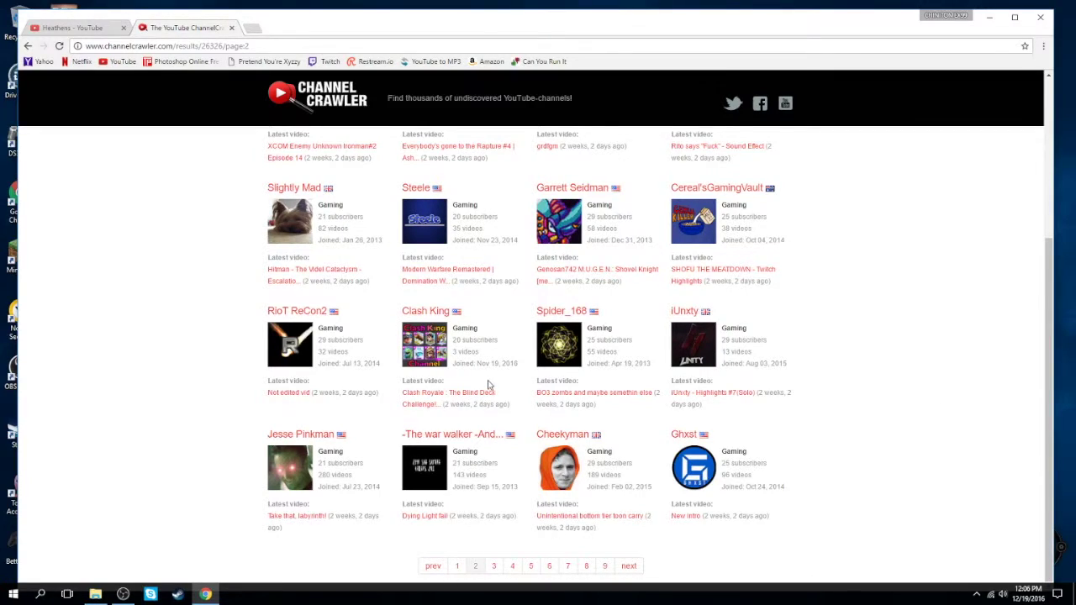
{"action": "left_click", "coordinate": [494, 566]}
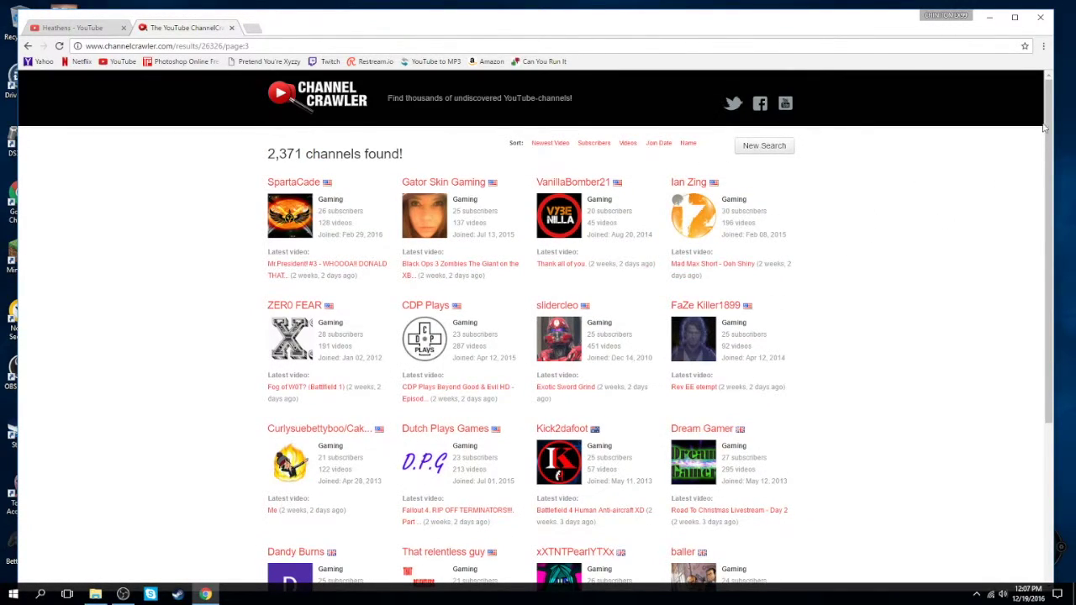
{"action": "scroll", "coordinate": [1025, 168], "scroll_direction": "down", "scroll_amount": 3}
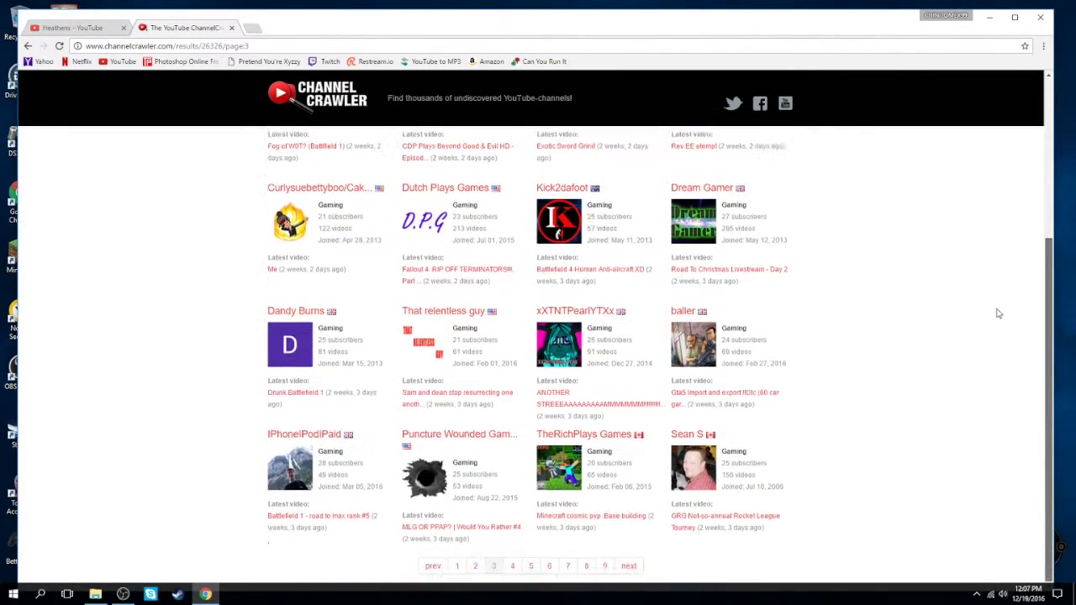
{"action": "left_click", "coordinate": [512, 566]}
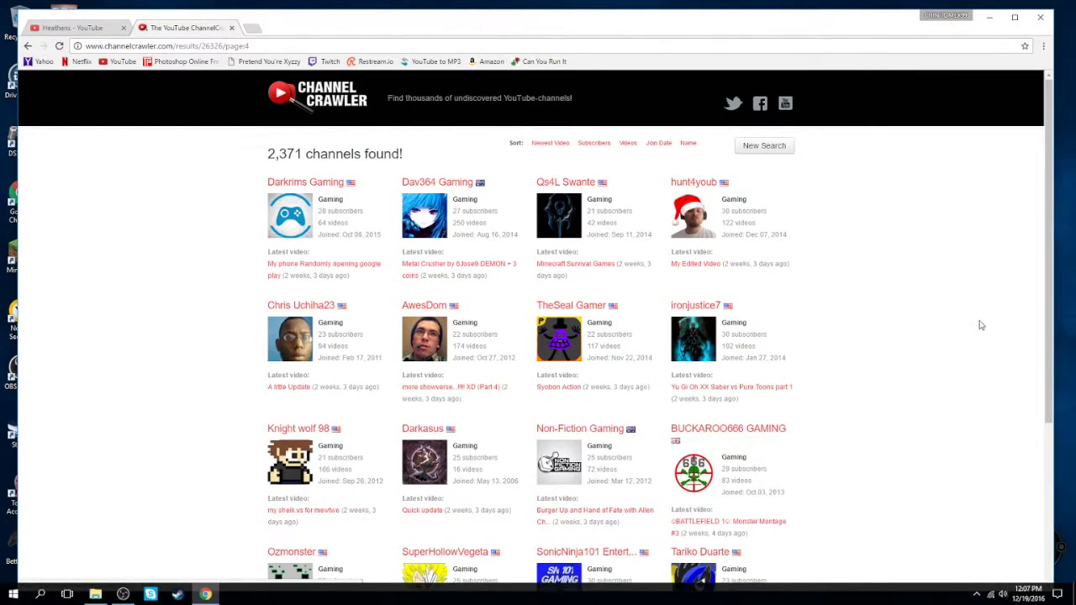
{"action": "triple_click", "coordinate": [1040, 134]}
{"action": "left_click", "coordinate": [1033, 191]}
{"action": "left_click_drag", "start_coordinate": [1047, 152], "coordinate": [1023, 349]}
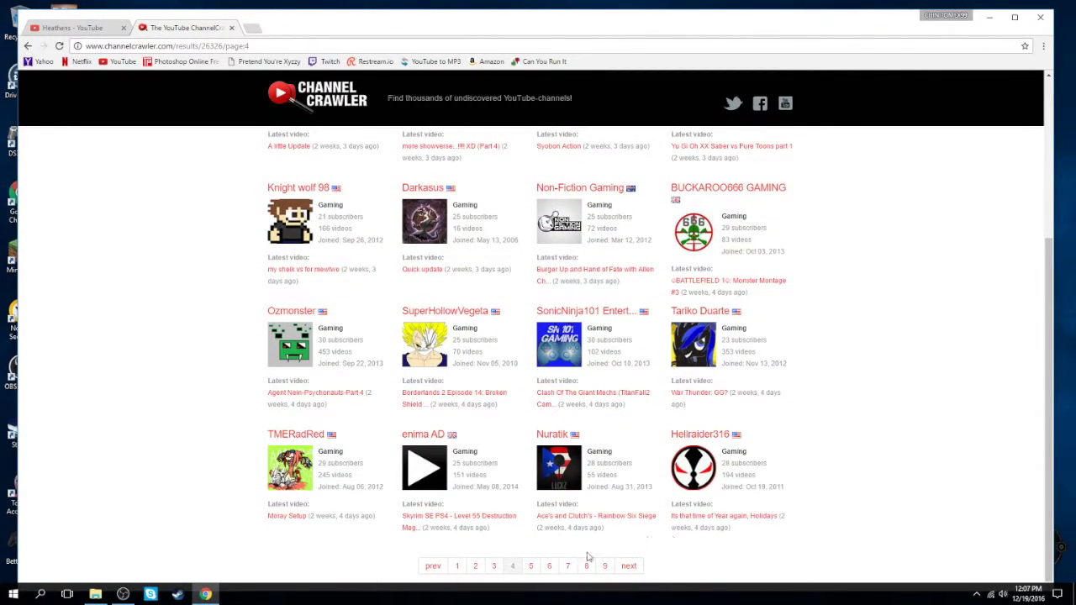
- Examine the channels listed on result pages 5 to 8
{"action": "left_click", "coordinate": [530, 566]}
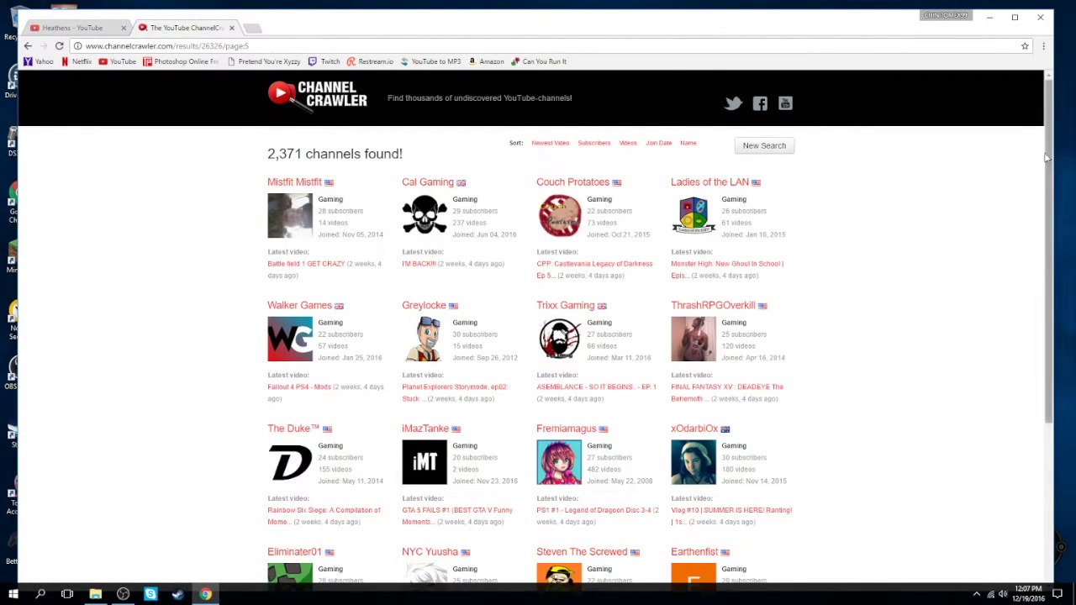
{"action": "left_click_drag", "start_coordinate": [1046, 157], "coordinate": [973, 428]}
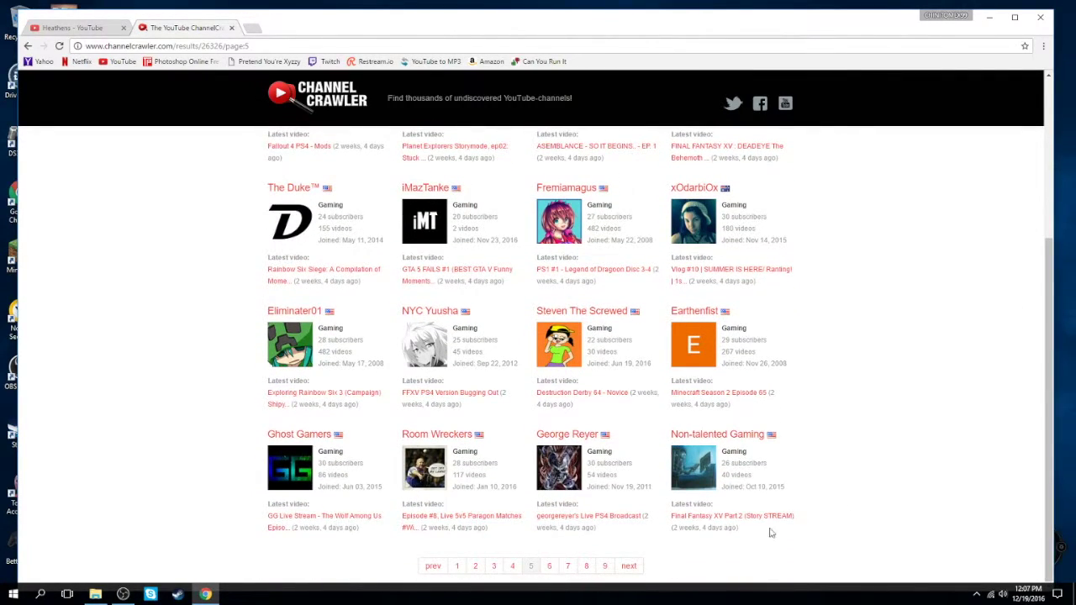
{"action": "left_click", "coordinate": [549, 569]}
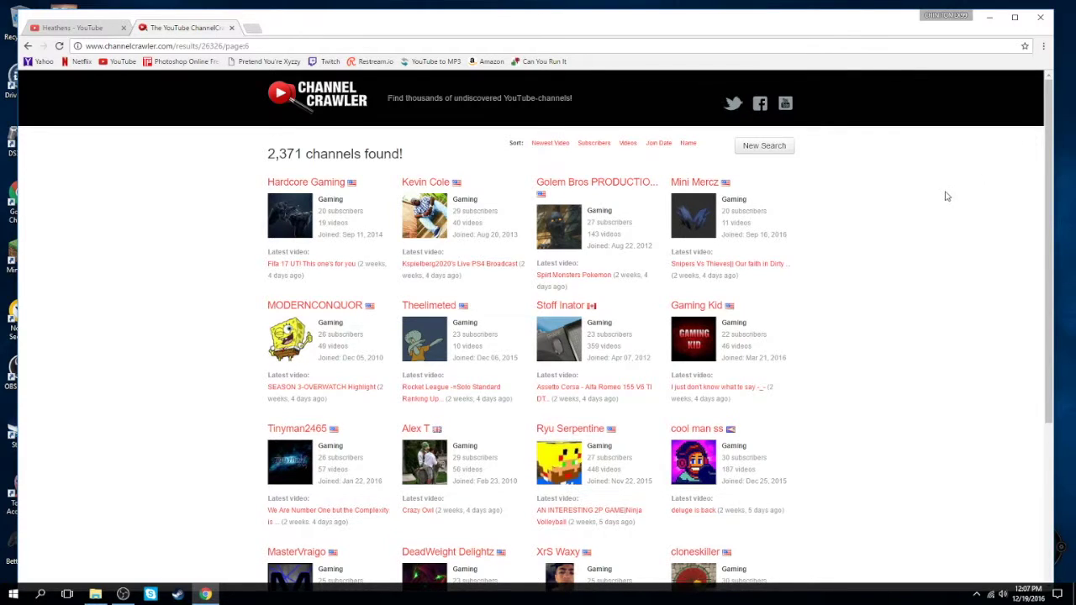
{"action": "scroll", "coordinate": [918, 226], "scroll_direction": "up", "scroll_amount": 6}
{"action": "scroll", "coordinate": [918, 225], "scroll_direction": "down", "scroll_amount": 2}
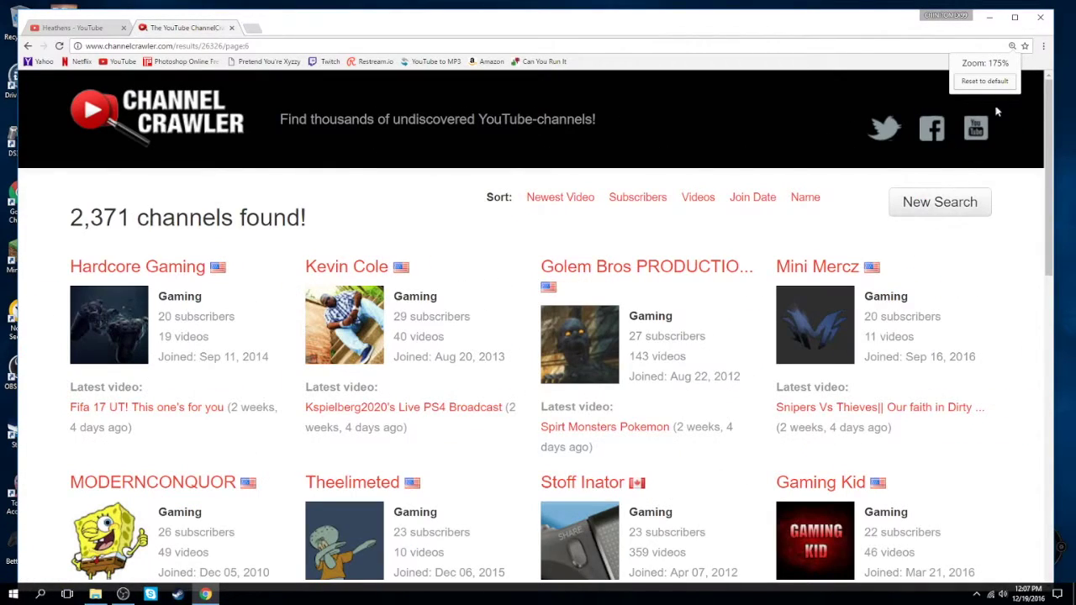
{"action": "left_click", "coordinate": [1007, 80]}
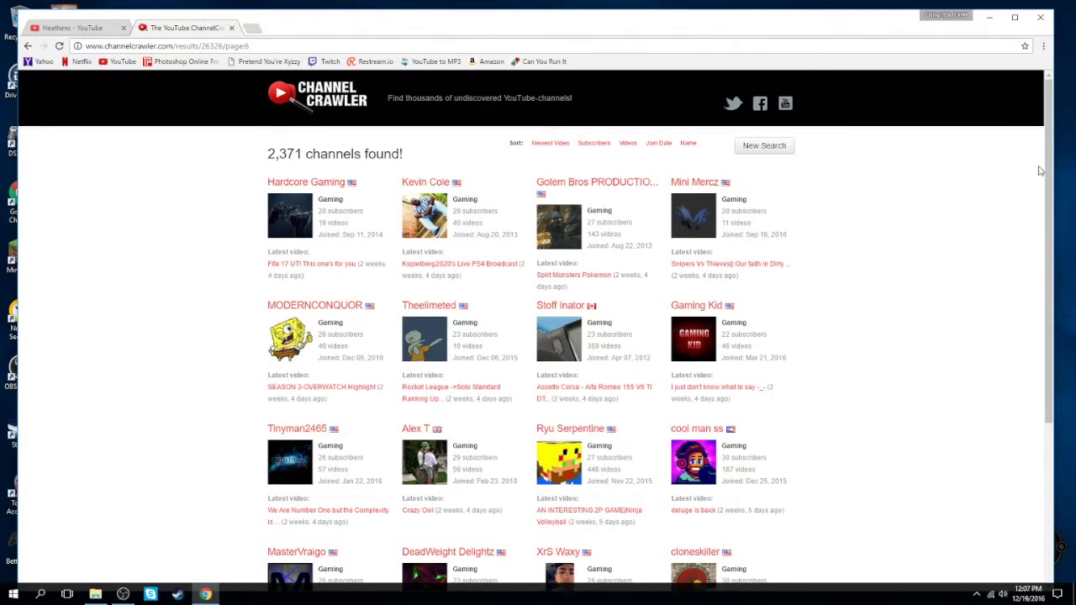
{"action": "left_click_drag", "start_coordinate": [1051, 149], "coordinate": [989, 396]}
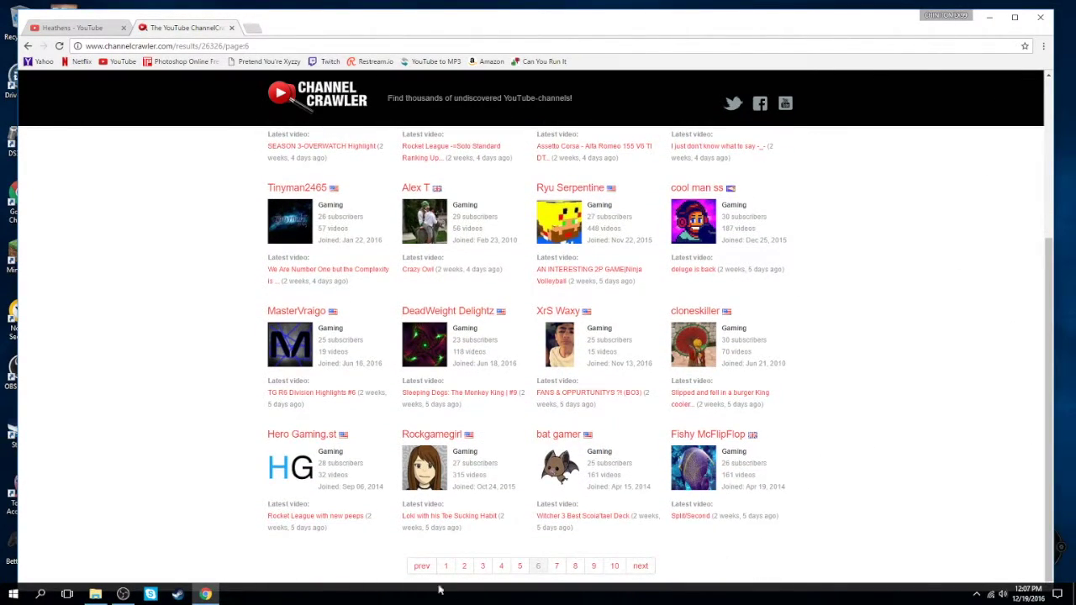
{"action": "left_click", "coordinate": [556, 565]}
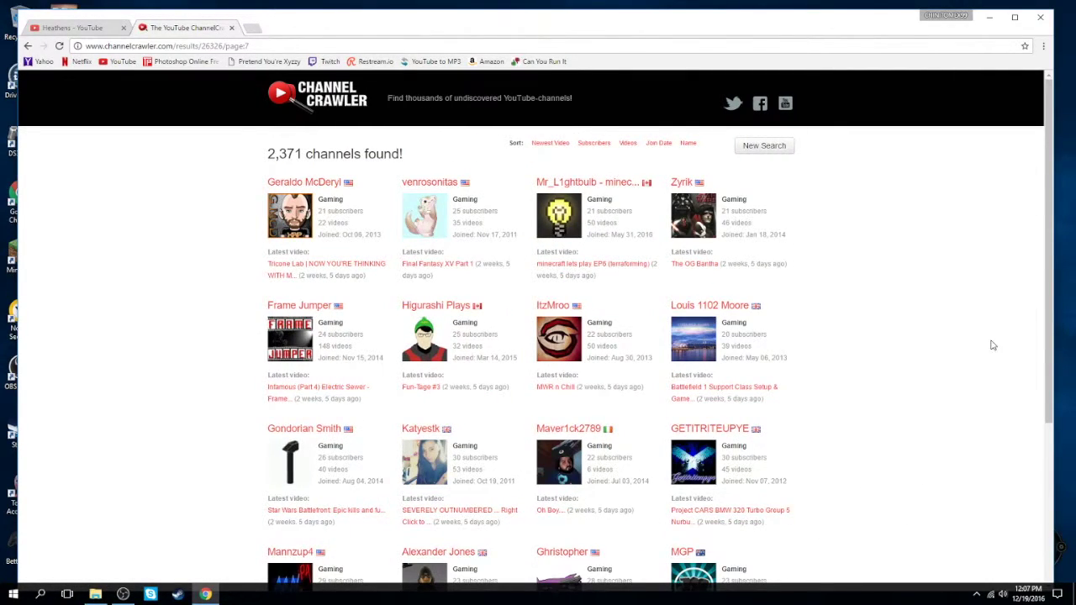
{"action": "scroll", "coordinate": [1036, 195], "scroll_direction": "down", "scroll_amount": 3}
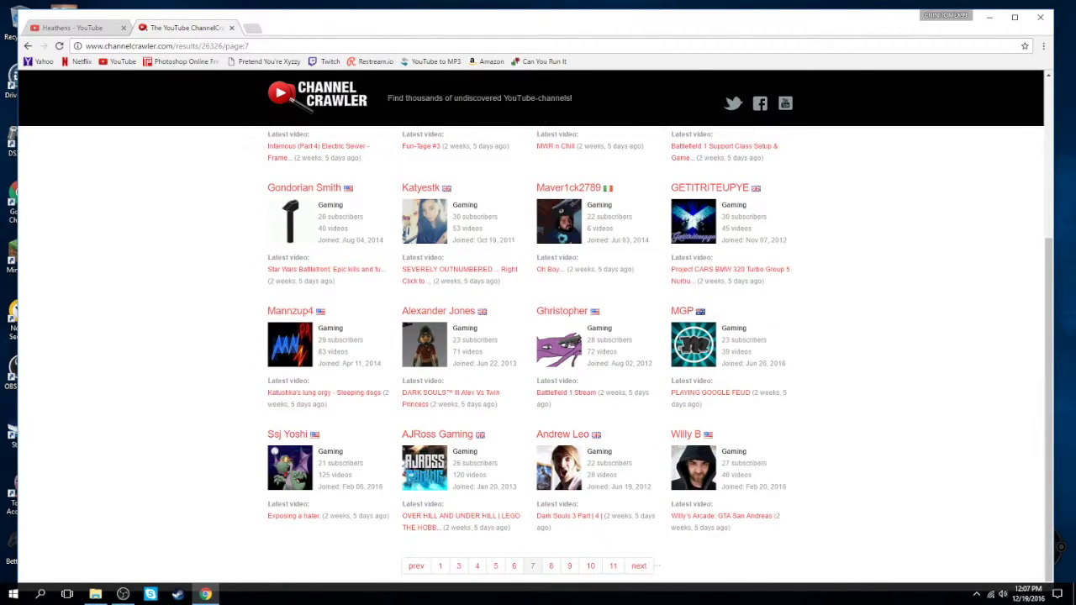
{"action": "left_click", "coordinate": [556, 566]}
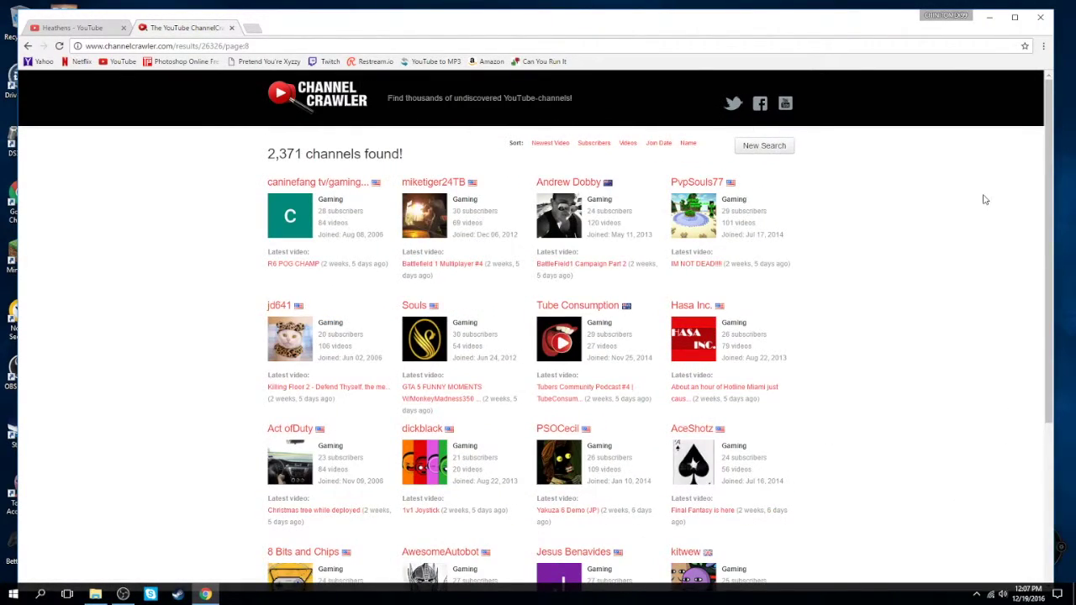
{"action": "scroll", "coordinate": [1021, 387], "scroll_direction": "down", "scroll_amount": 3}
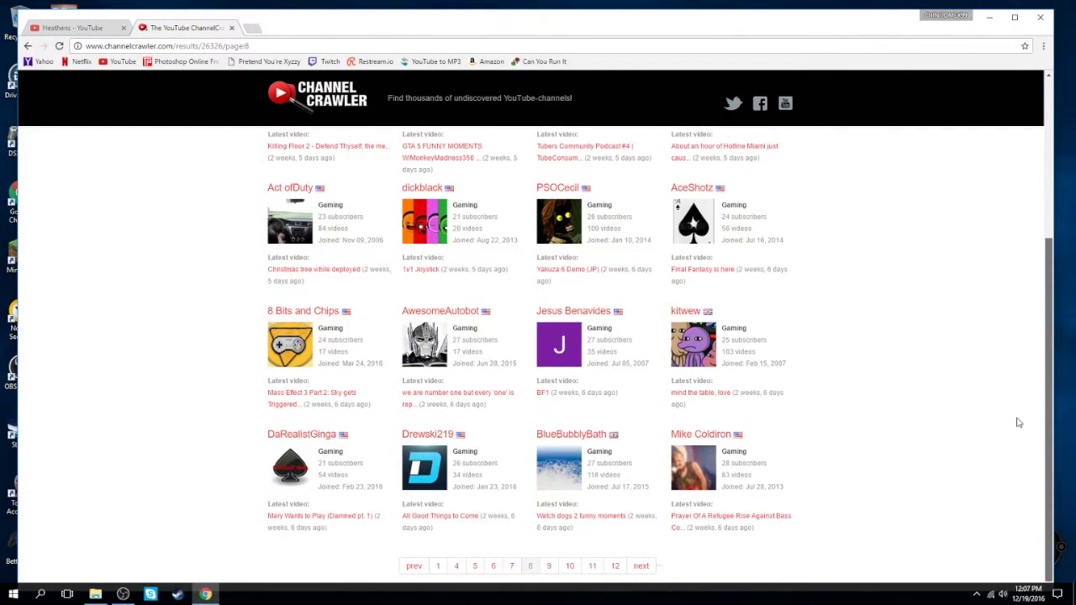
- Leave the channel results and start a new search with an empty form
{"action": "scroll", "coordinate": [1019, 423], "scroll_direction": "up", "scroll_amount": 2}
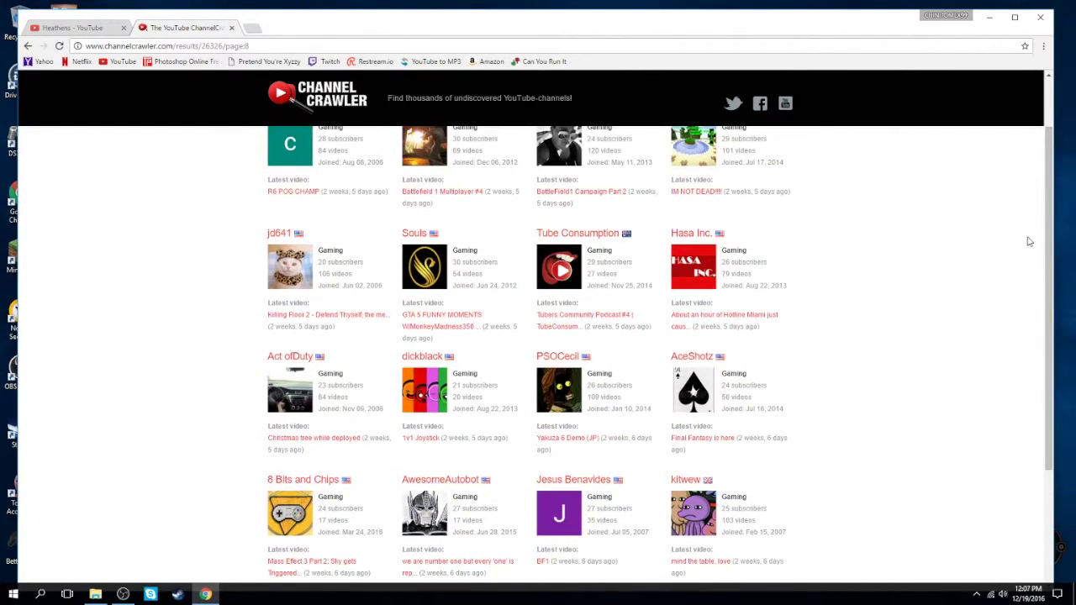
{"action": "scroll", "coordinate": [848, 286], "scroll_direction": "up", "scroll_amount": 1}
{"action": "left_click", "coordinate": [773, 147]}
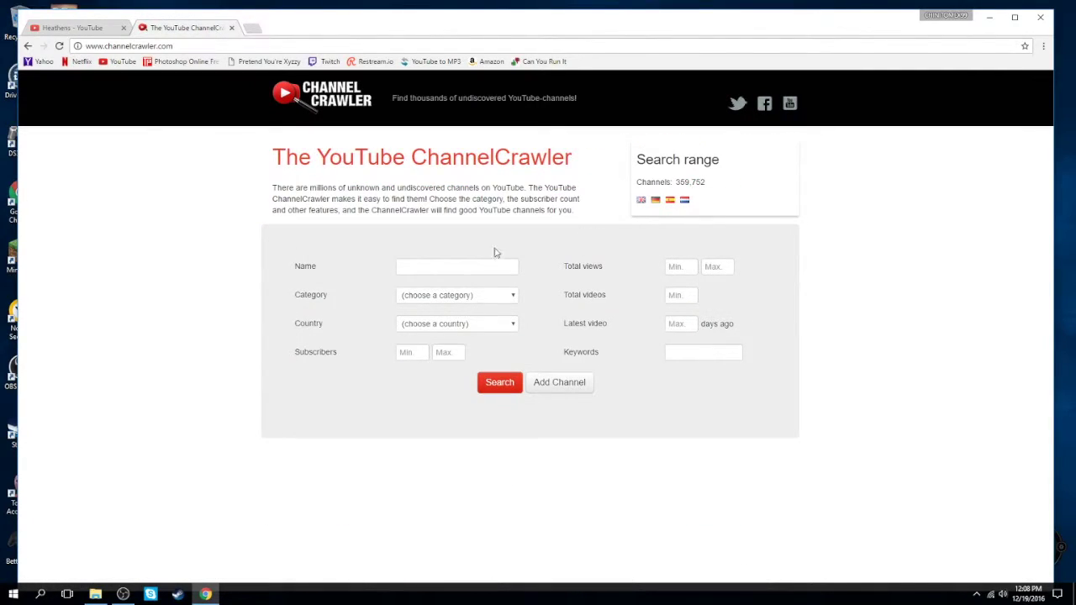
{"action": "left_click", "coordinate": [475, 265]}
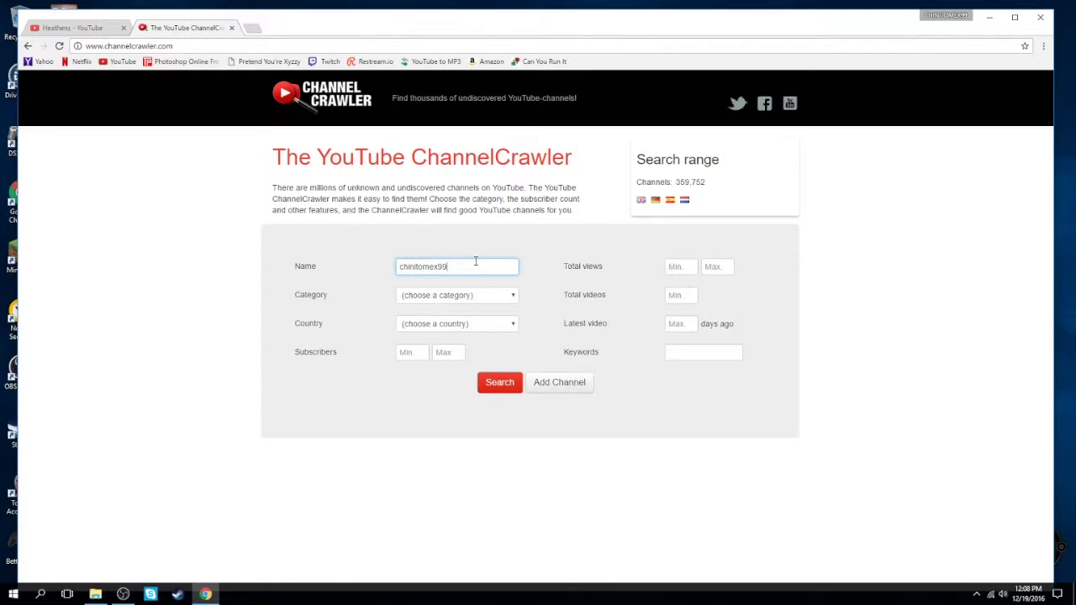
{"action": "left_click", "coordinate": [509, 380]}
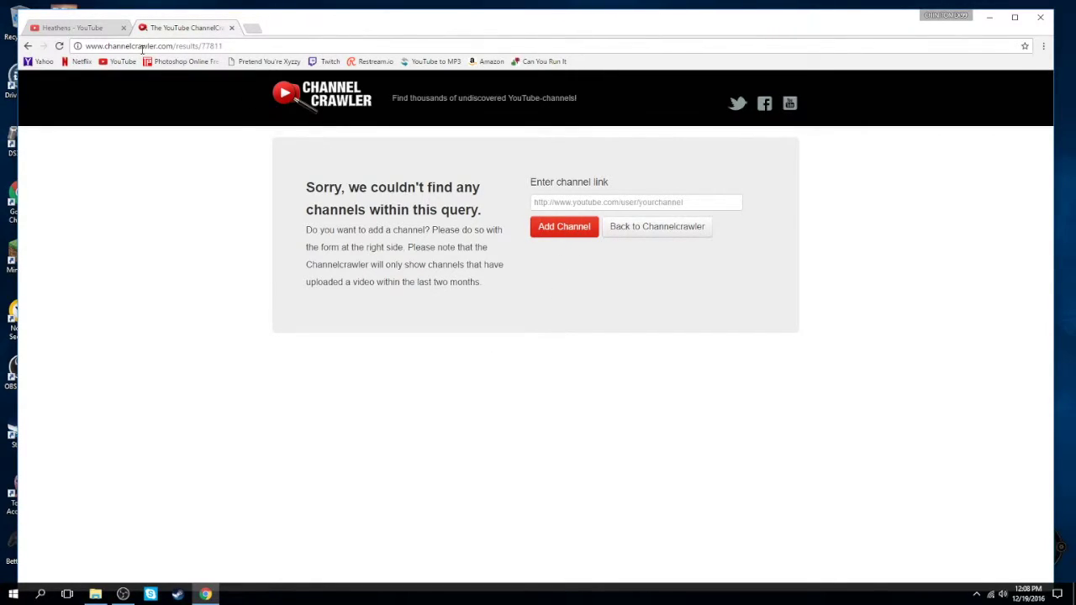
- Copy the link of the signed-in account's own YouTube channel using a new browser tab and close that tab
{"action": "left_click", "coordinate": [257, 28]}
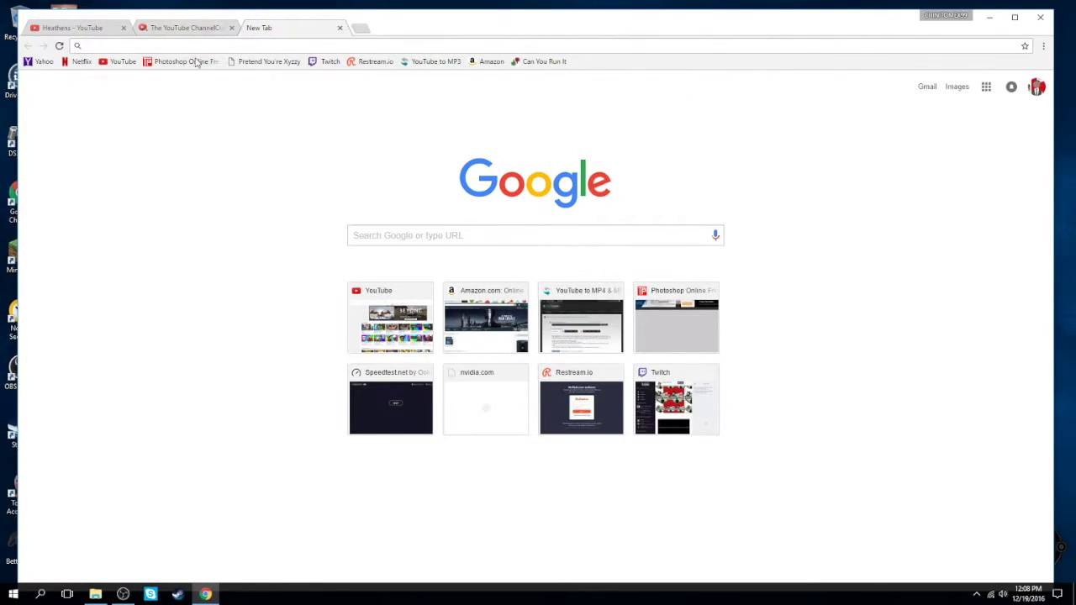
{"action": "left_click", "coordinate": [117, 61]}
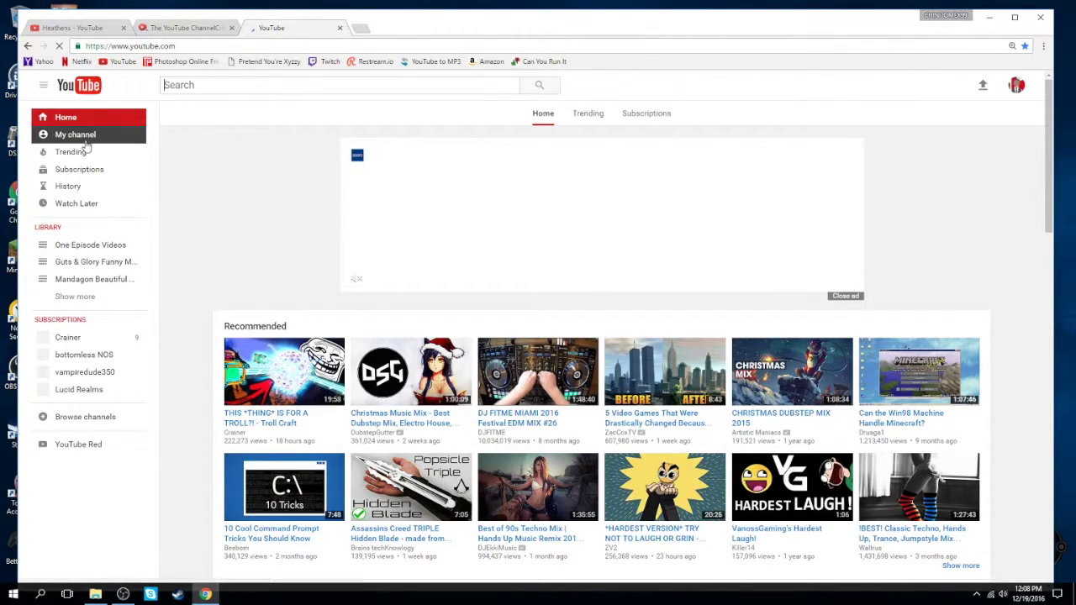
{"action": "left_click", "coordinate": [88, 136]}
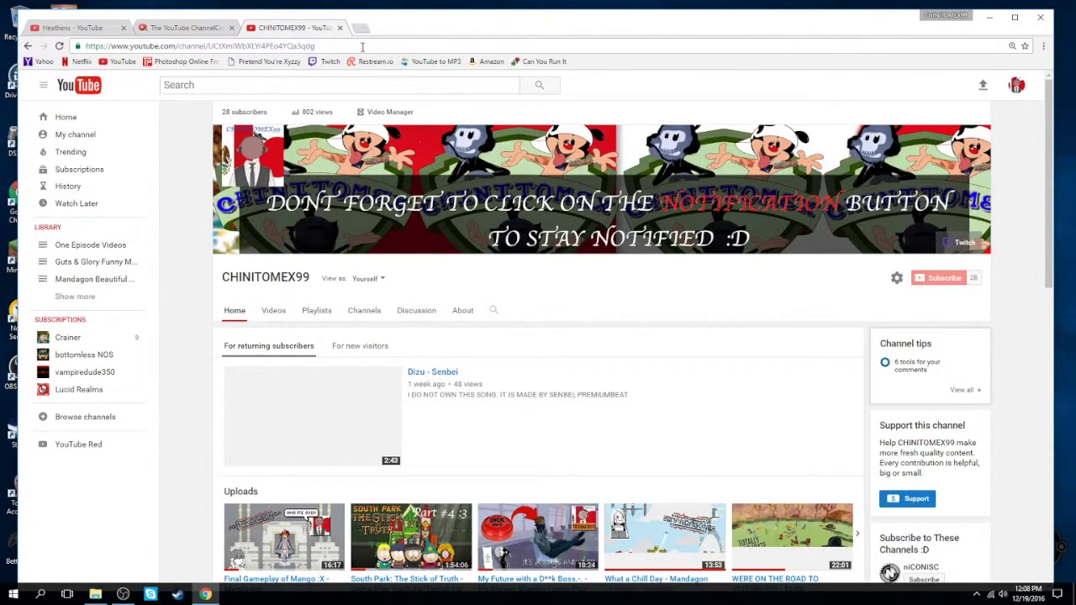
{"action": "left_click", "coordinate": [362, 46]}
{"action": "left_click", "coordinate": [339, 28]}
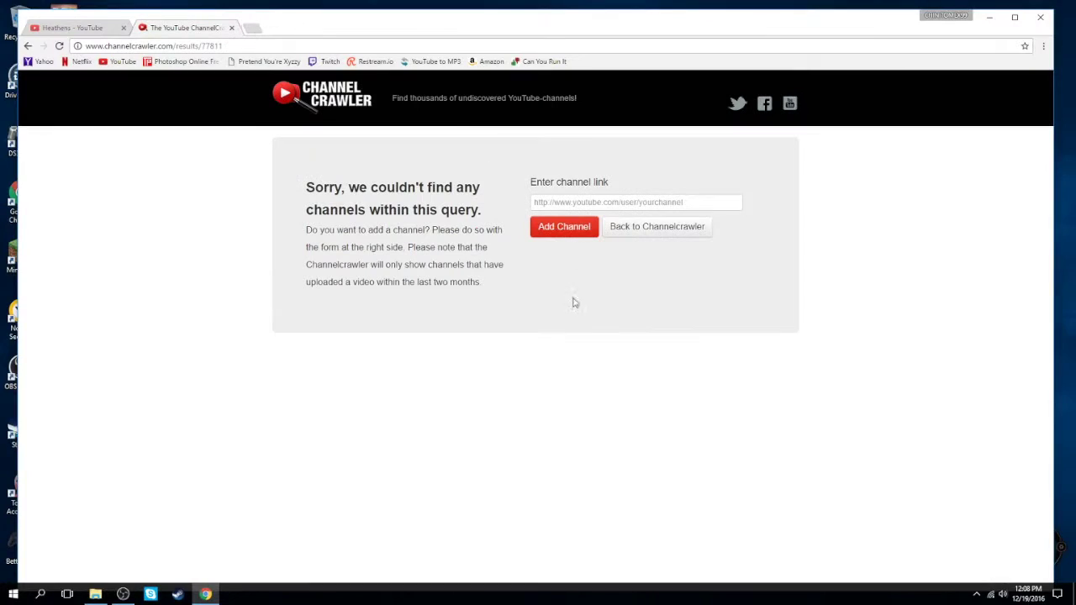
- Add the channel to the ChannelCrawler database with the copied channel link and return to the search form
{"action": "left_click", "coordinate": [707, 202]}
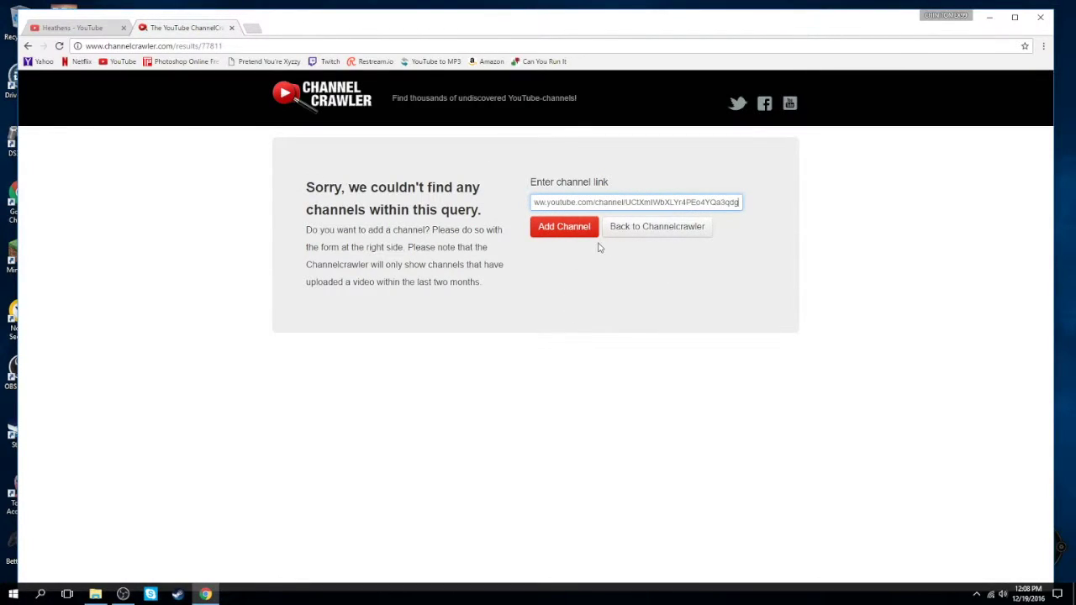
{"action": "left_click", "coordinate": [565, 226]}
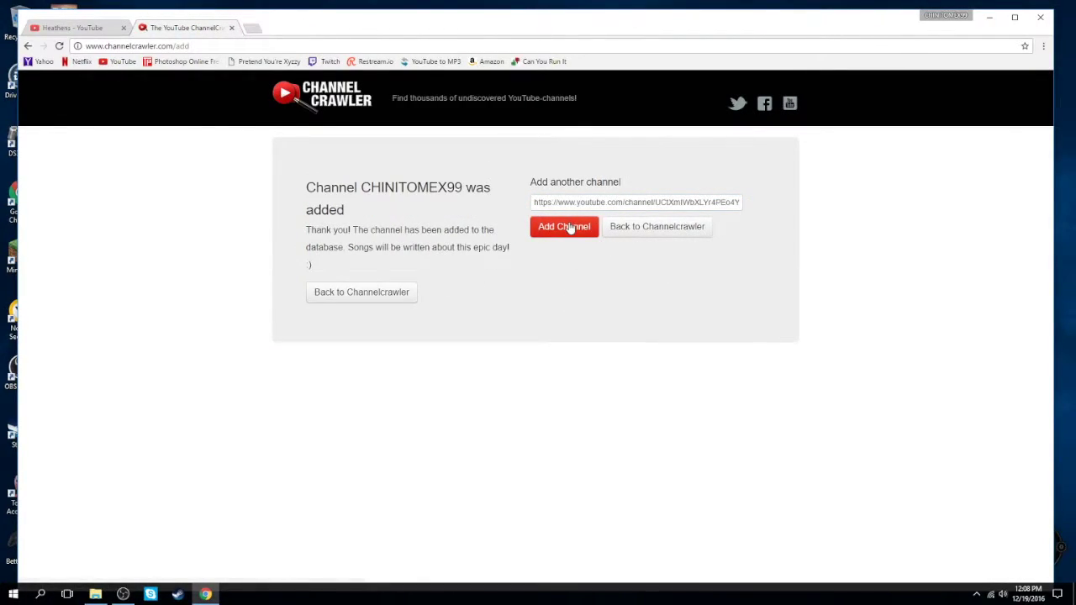
{"action": "left_click", "coordinate": [375, 294]}
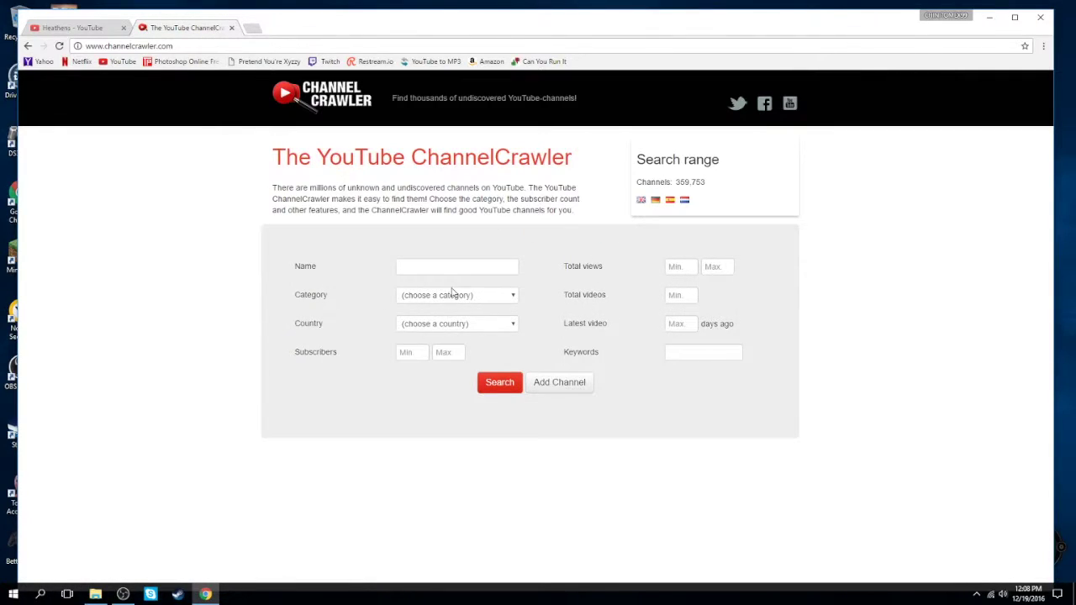
- Search by the name chinitomex99 again to check the newly added channel's listing
{"action": "left_click", "coordinate": [459, 266]}
{"action": "type", "text": "chi"}
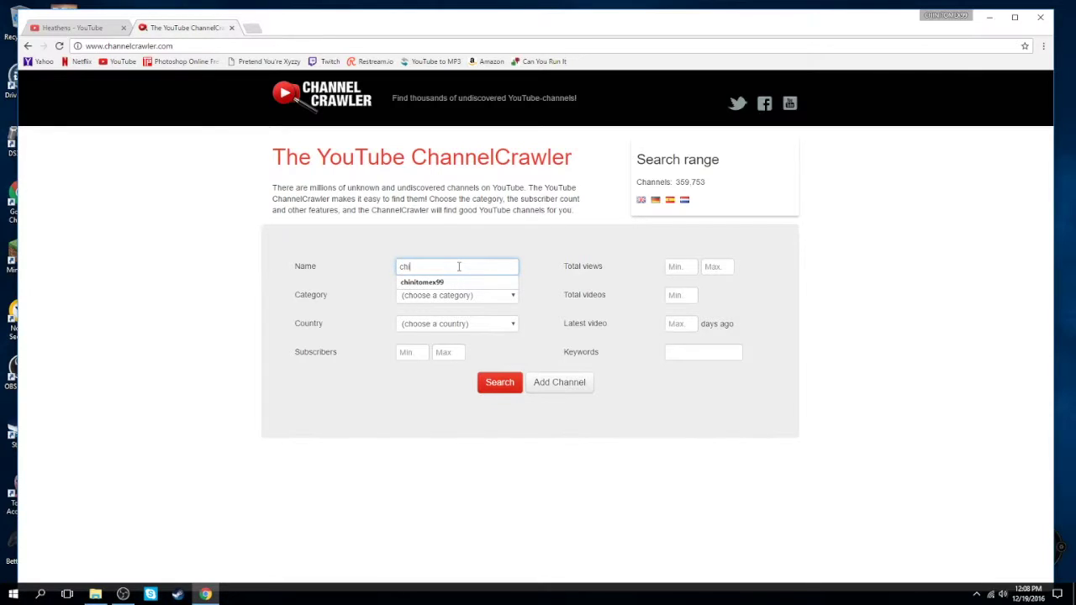
{"action": "key", "text": "Down"}
{"action": "key", "text": "Return"}
{"action": "left_click", "coordinate": [499, 382]}
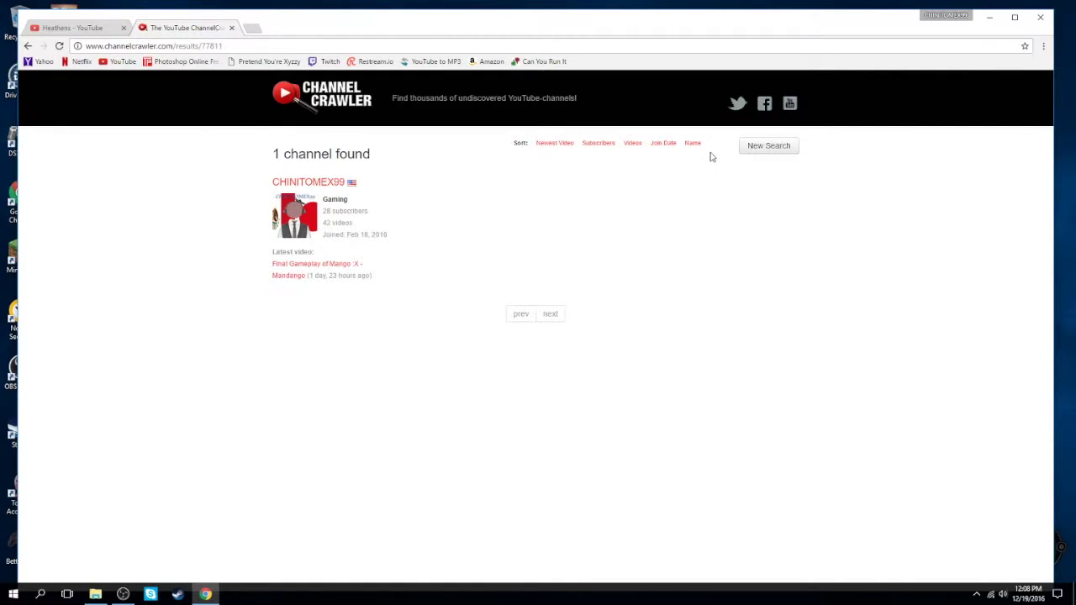
- Return to the search form with the name kept and set the category to Gaming and the country to United States
{"action": "left_click", "coordinate": [754, 160]}
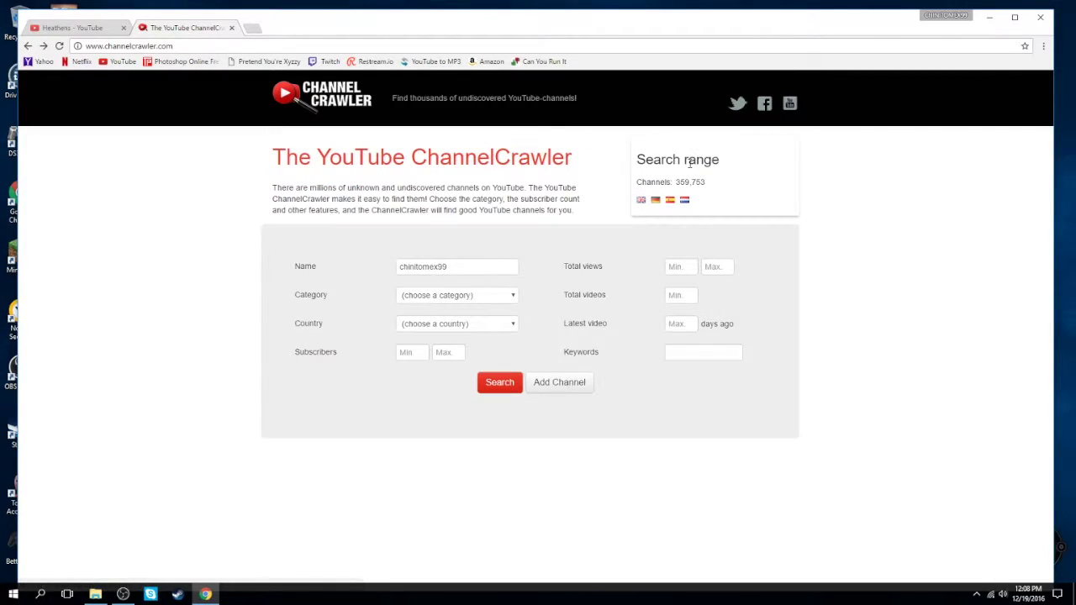
{"action": "left_click", "coordinate": [456, 295]}
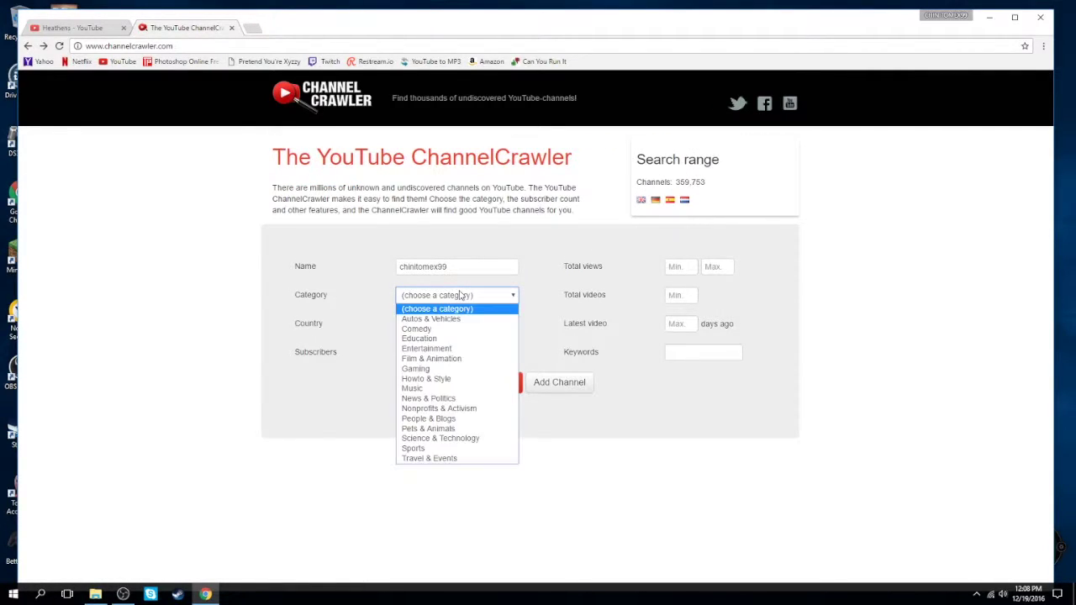
{"action": "left_click", "coordinate": [455, 373]}
{"action": "left_click", "coordinate": [457, 324]}
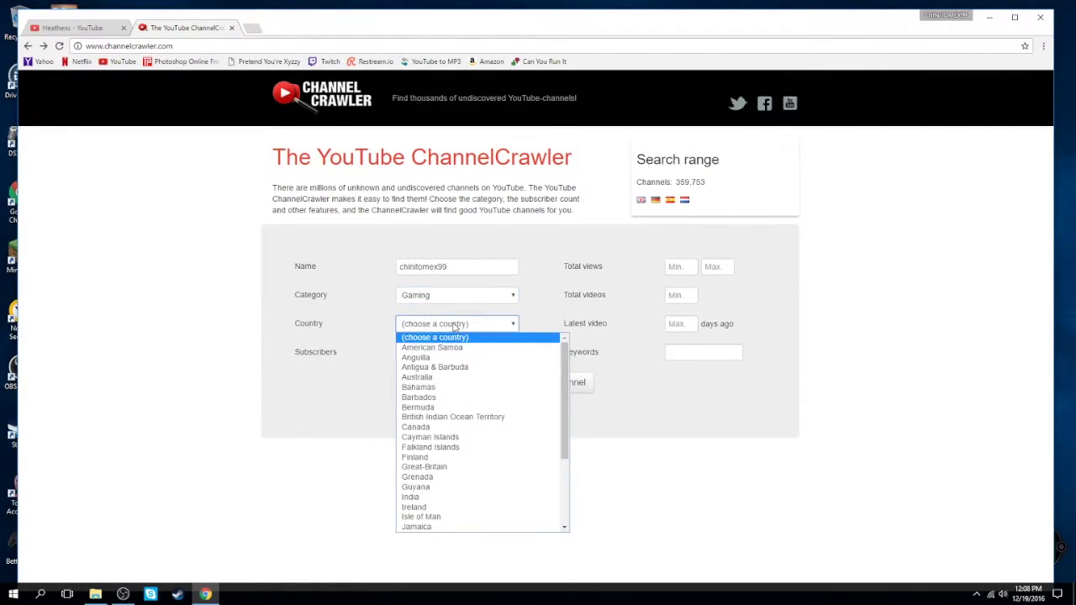
{"action": "left_click", "coordinate": [457, 323]}
{"action": "left_click", "coordinate": [456, 323]}
{"action": "scroll", "coordinate": [462, 369], "scroll_direction": "down", "scroll_amount": 3}
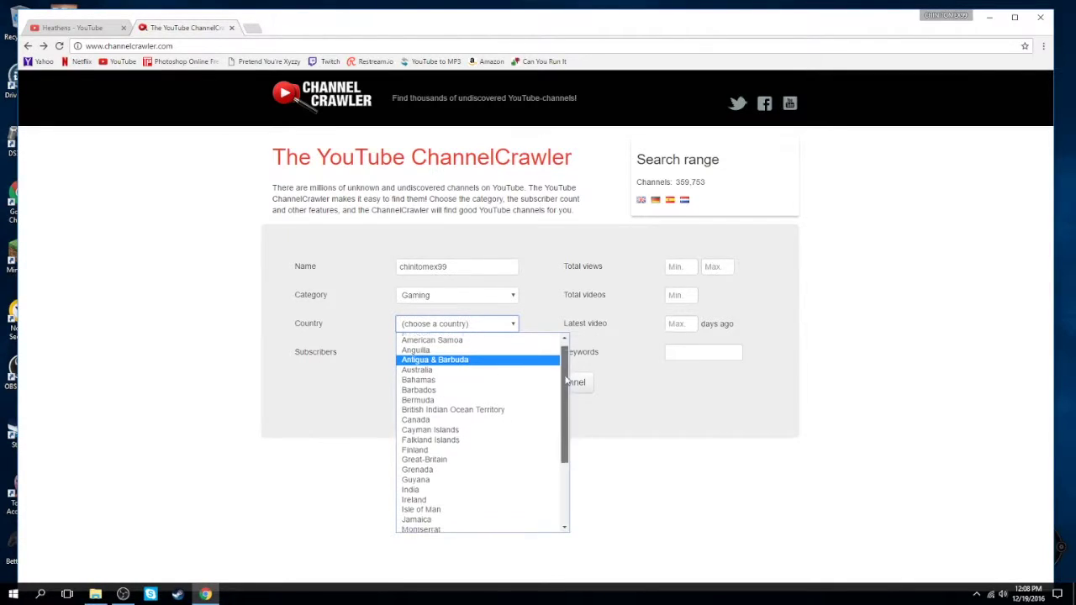
{"action": "left_click", "coordinate": [492, 507]}
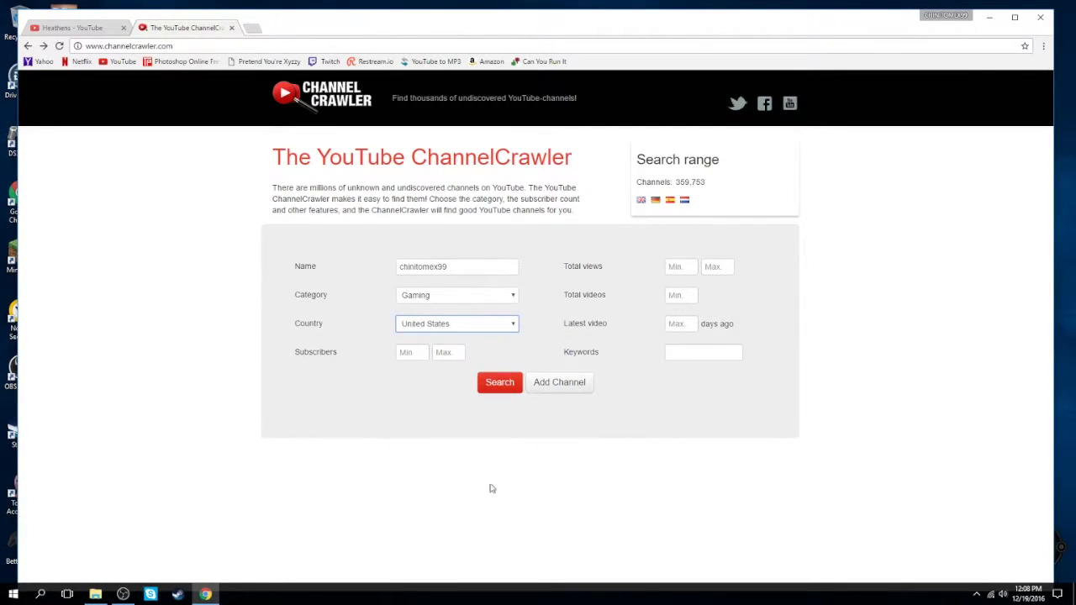
- Limit the subscribers to between 15 and 28 and run the channel search
{"action": "left_click", "coordinate": [411, 355]}
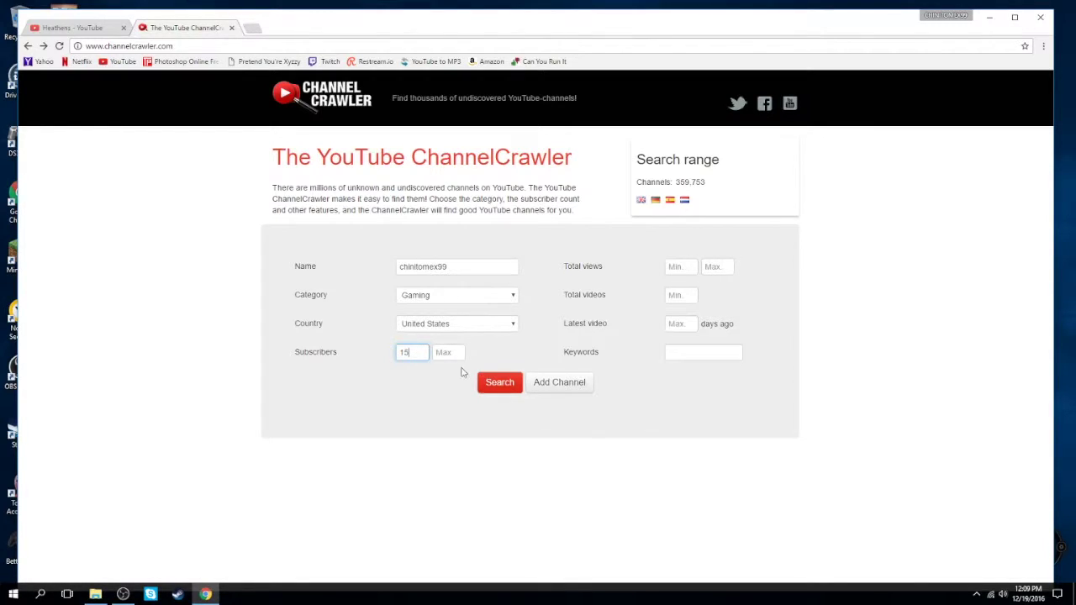
{"action": "left_click", "coordinate": [451, 355]}
{"action": "type", "text": "3"}
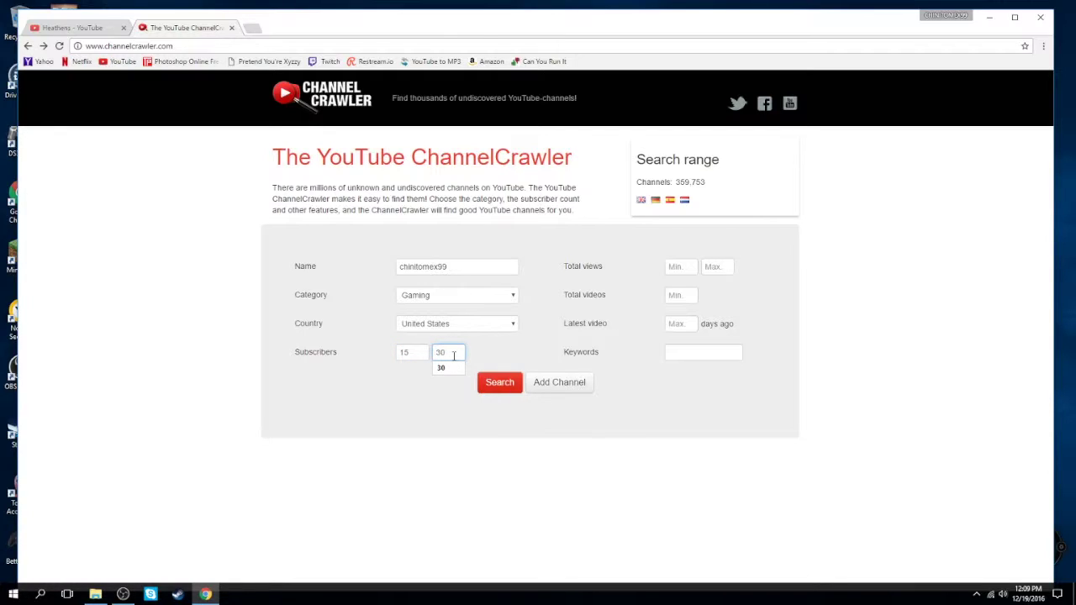
{"action": "key", "text": "BackSpace"}
{"action": "type", "text": "28"}
{"action": "left_click", "coordinate": [508, 389]}
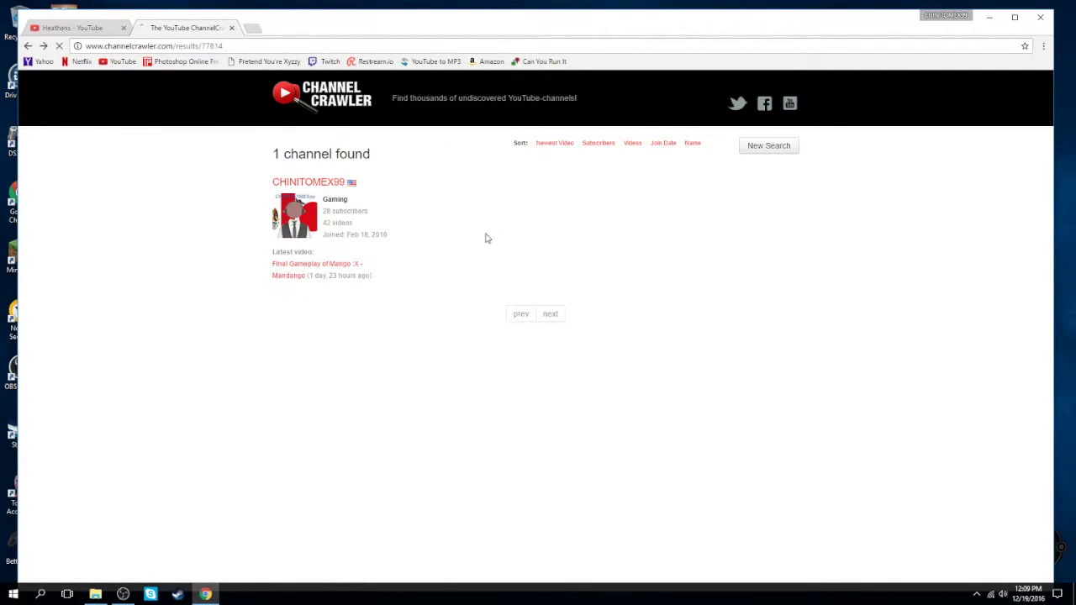
- Go back to the filled-in search form, clear the channel name and run the search with the remaining filters
{"action": "left_click", "coordinate": [769, 145]}
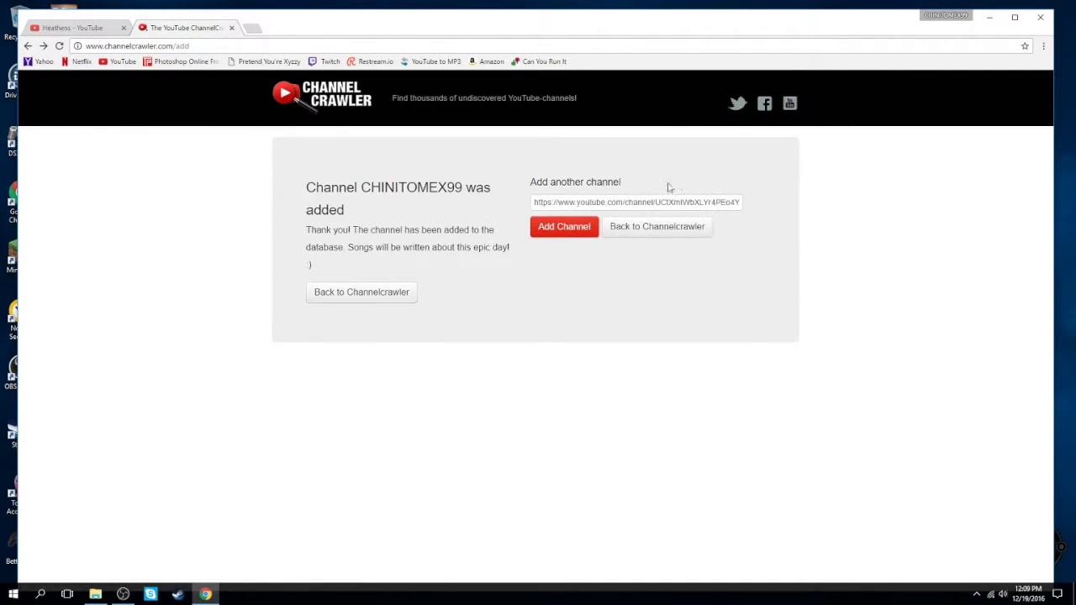
{"action": "key", "text": "alt+Left"}
{"action": "double_click", "coordinate": [430, 263]}
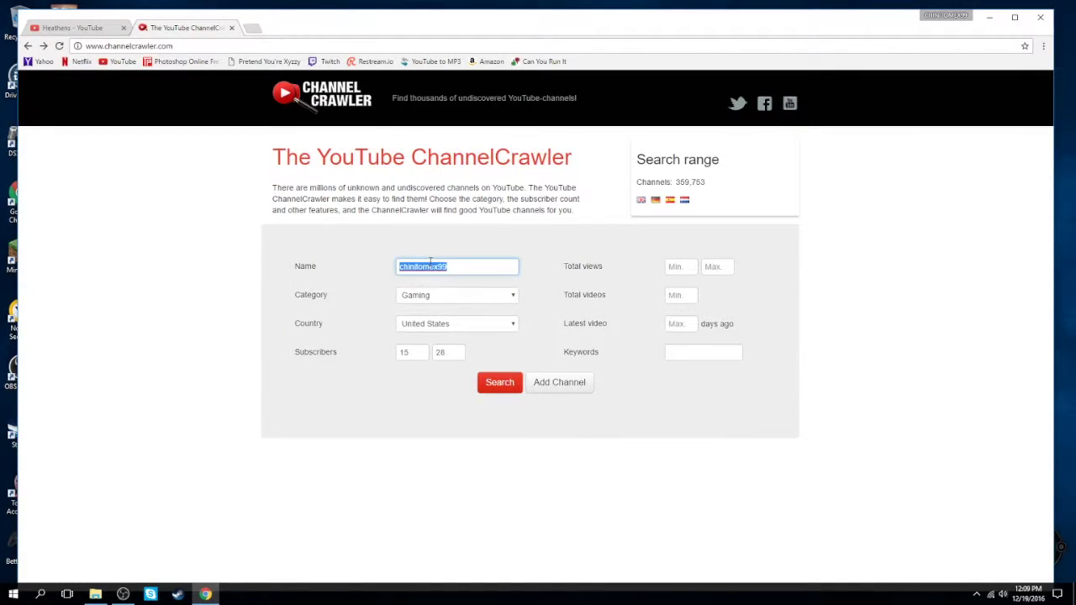
{"action": "key", "text": "BackSpace"}
{"action": "left_click", "coordinate": [498, 384]}
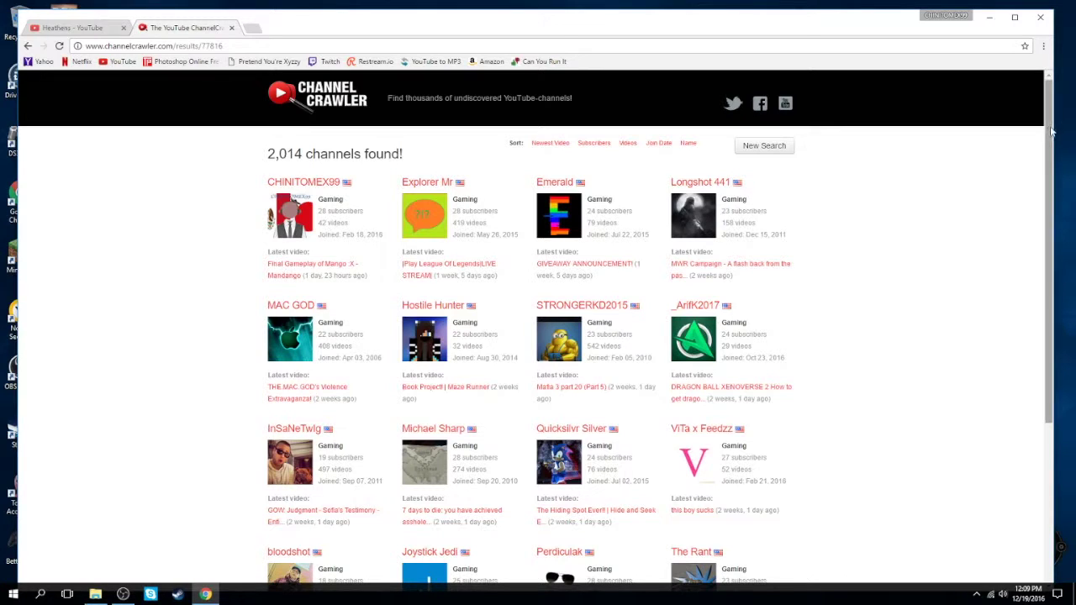
- Look through the gaming channels listed on the first result page, including the added channel's entry
{"action": "left_click_drag", "start_coordinate": [1039, 147], "coordinate": [1033, 252]}
{"action": "left_click", "coordinate": [997, 255]}
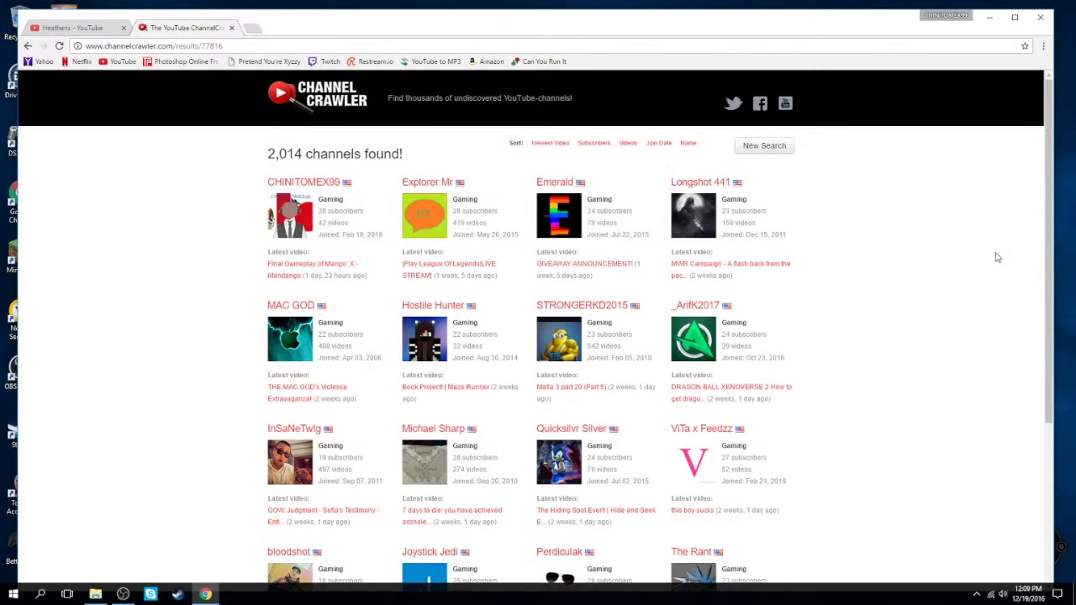
{"action": "left_click_drag", "start_coordinate": [1050, 160], "coordinate": [998, 413]}
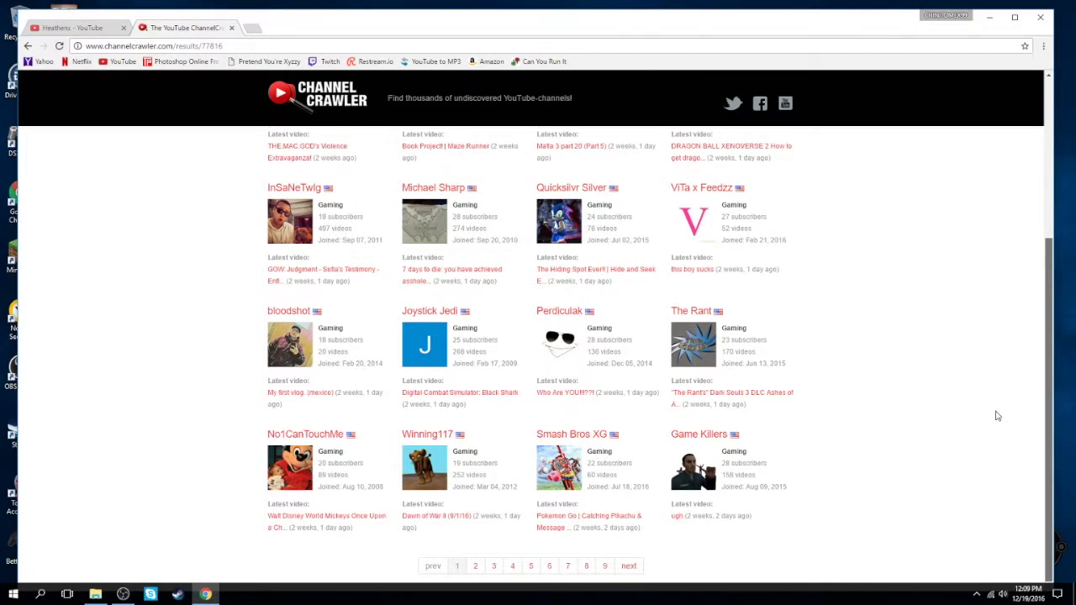
{"action": "scroll", "coordinate": [996, 378], "scroll_direction": "up", "scroll_amount": 5}
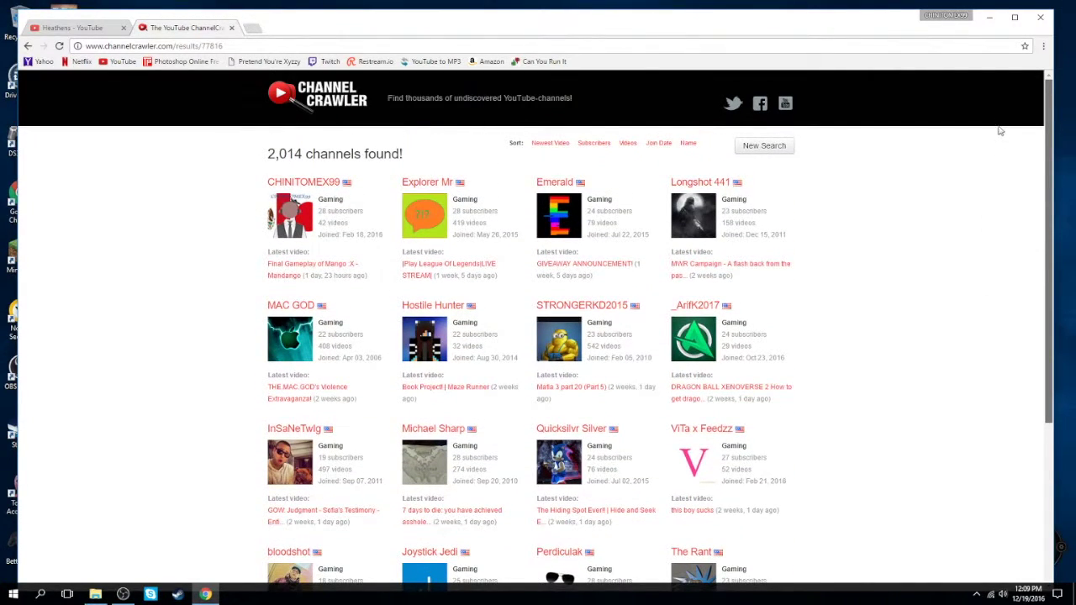
{"action": "scroll", "coordinate": [1004, 168], "scroll_direction": "down", "scroll_amount": 3}
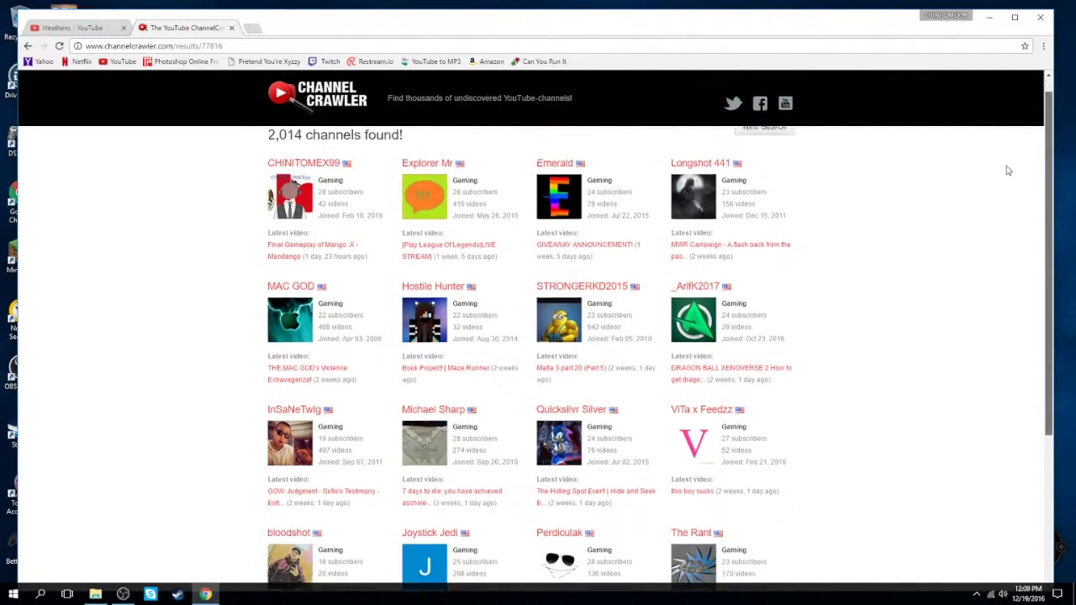
{"action": "scroll", "coordinate": [970, 327], "scroll_direction": "up", "scroll_amount": 3}
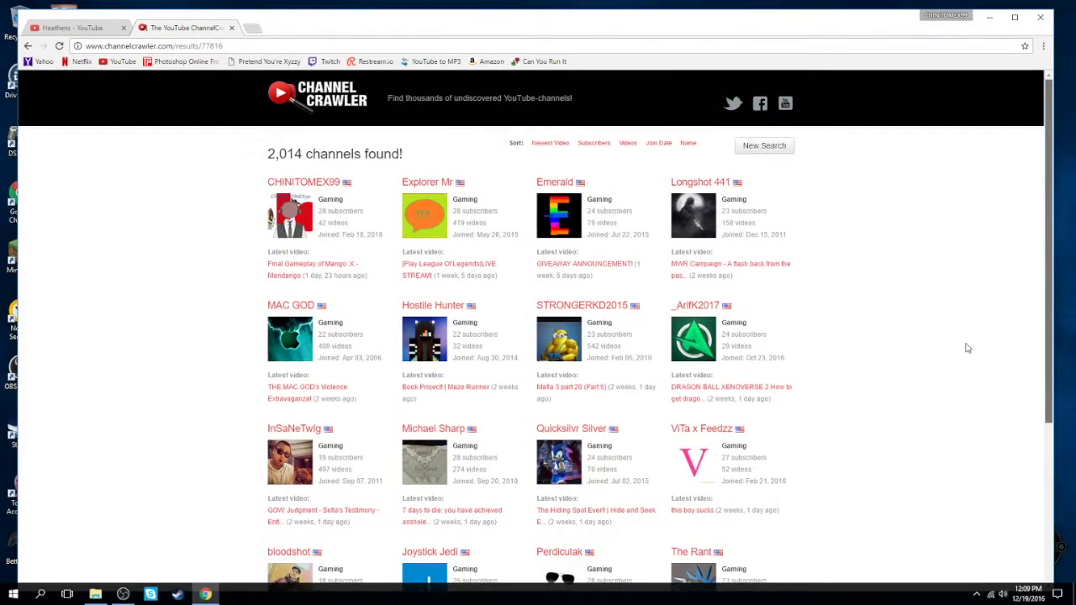
{"action": "scroll", "coordinate": [1000, 277], "scroll_direction": "down", "scroll_amount": 2}
{"action": "scroll", "coordinate": [1004, 194], "scroll_direction": "up", "scroll_amount": 2}
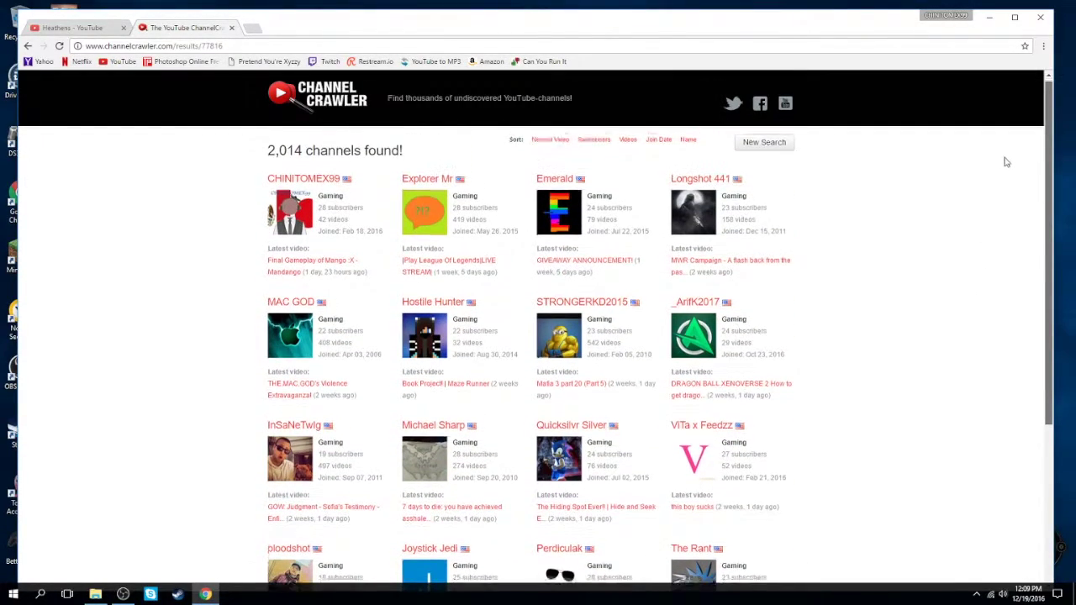
{"action": "scroll", "coordinate": [1004, 193], "scroll_direction": "down", "scroll_amount": 2}
{"action": "scroll", "coordinate": [998, 252], "scroll_direction": "down", "scroll_amount": 1}
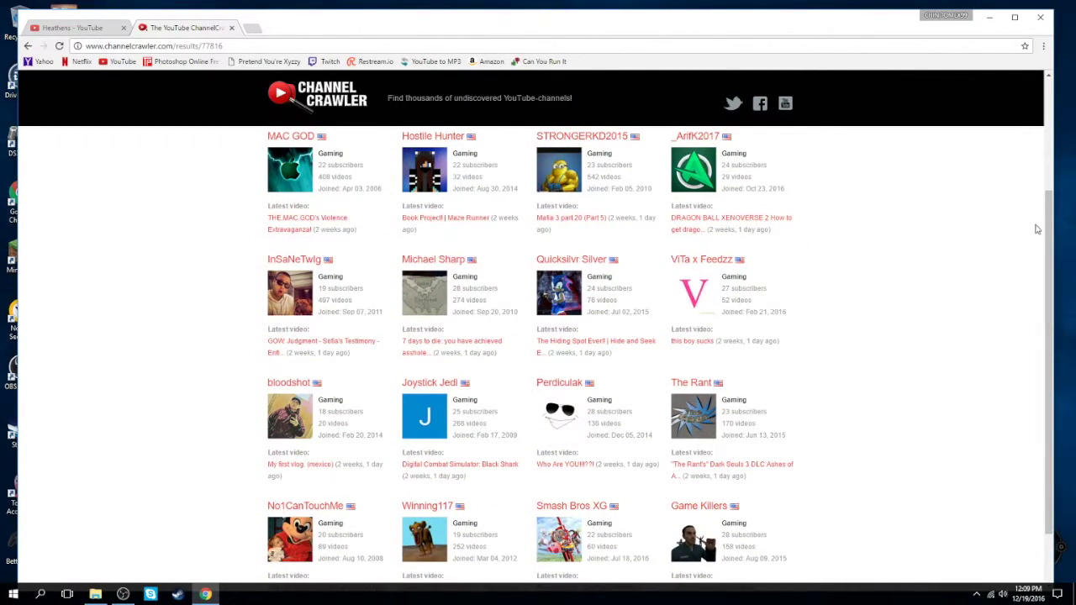
{"action": "left_click_drag", "start_coordinate": [1053, 218], "coordinate": [1050, 110]}
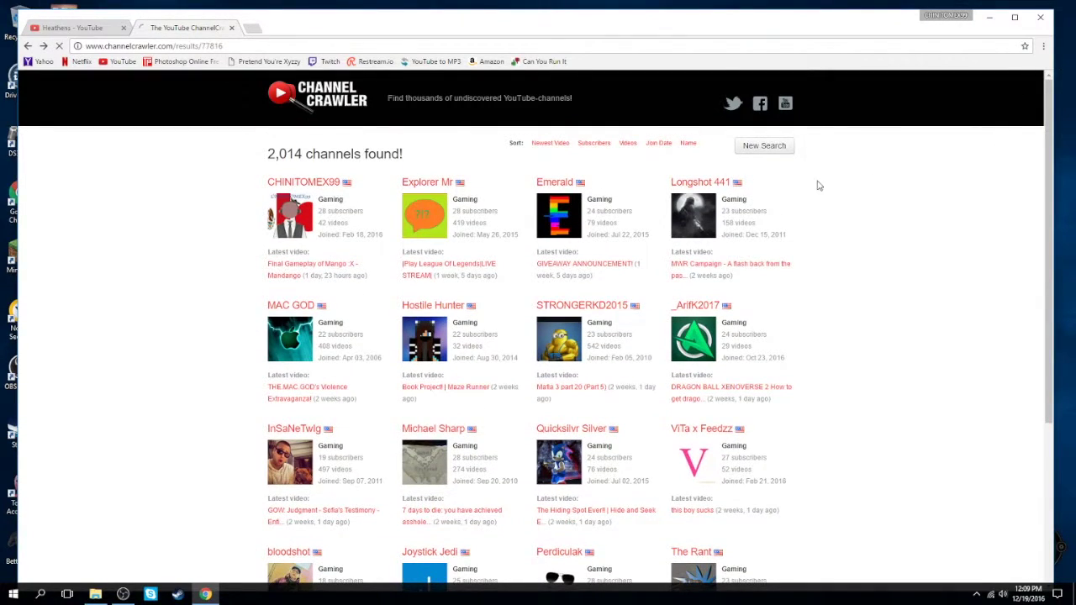
- Start a new channel search with the category set to Comedy
{"action": "left_click", "coordinate": [766, 147]}
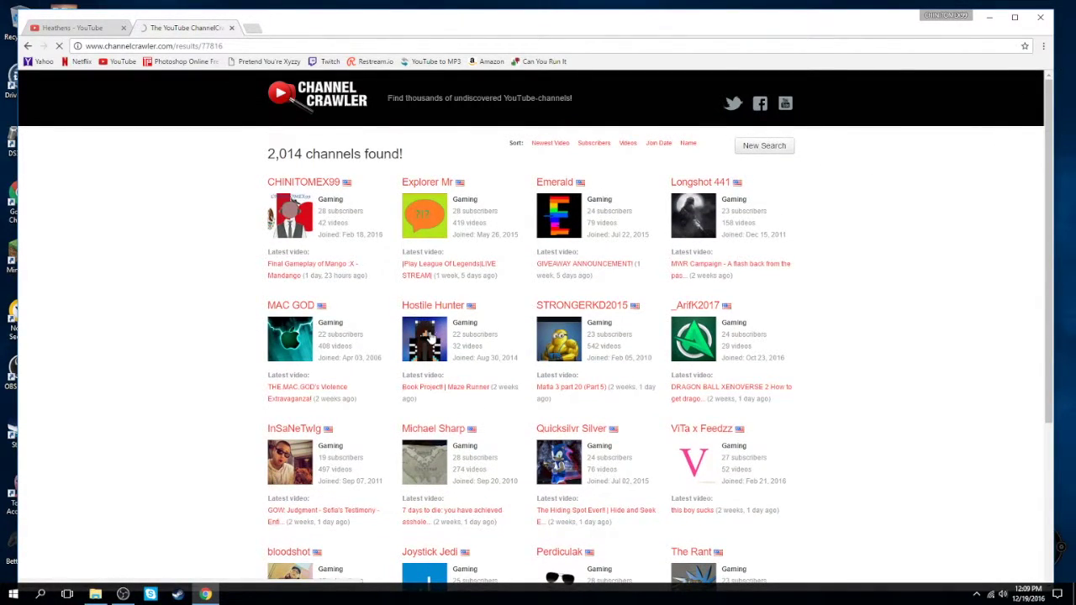
{"action": "left_click", "coordinate": [490, 299]}
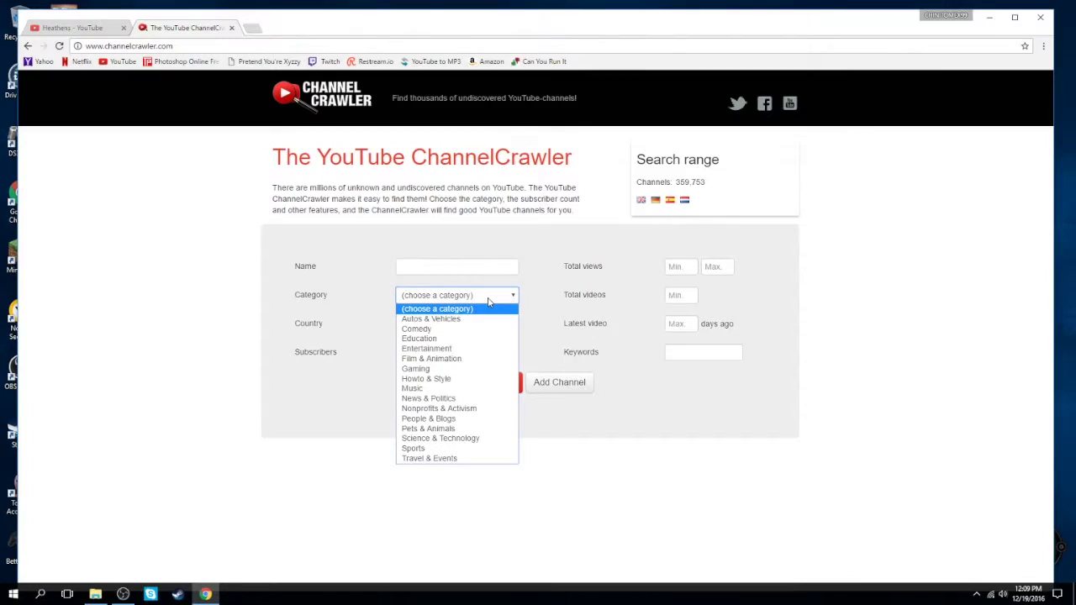
{"action": "left_click", "coordinate": [485, 328]}
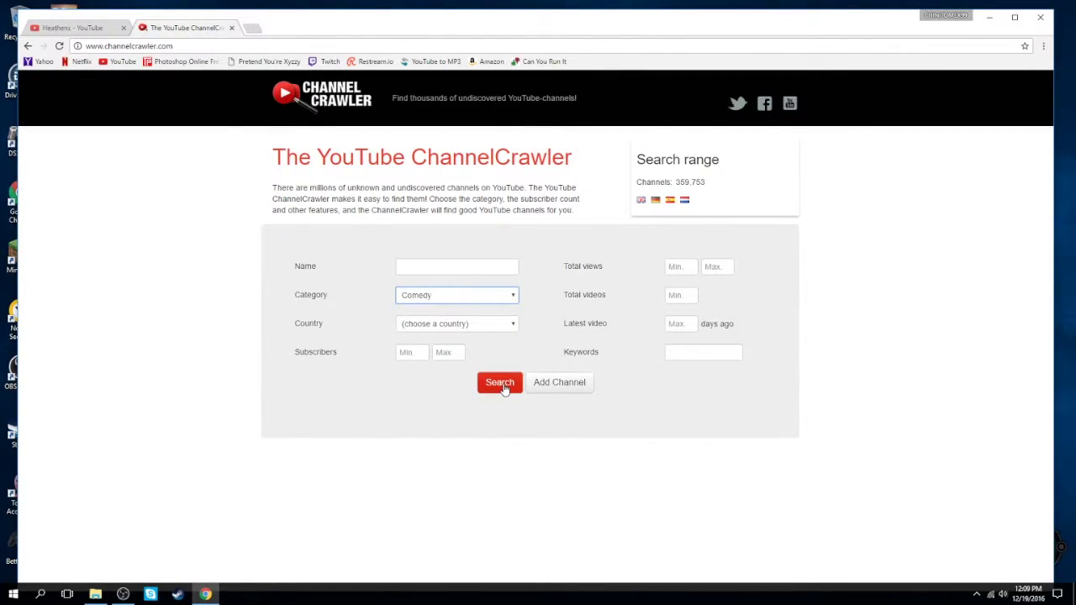
- Set the subscriber range to 15 to 55 and run the comedy channel search
{"action": "left_click", "coordinate": [400, 351]}
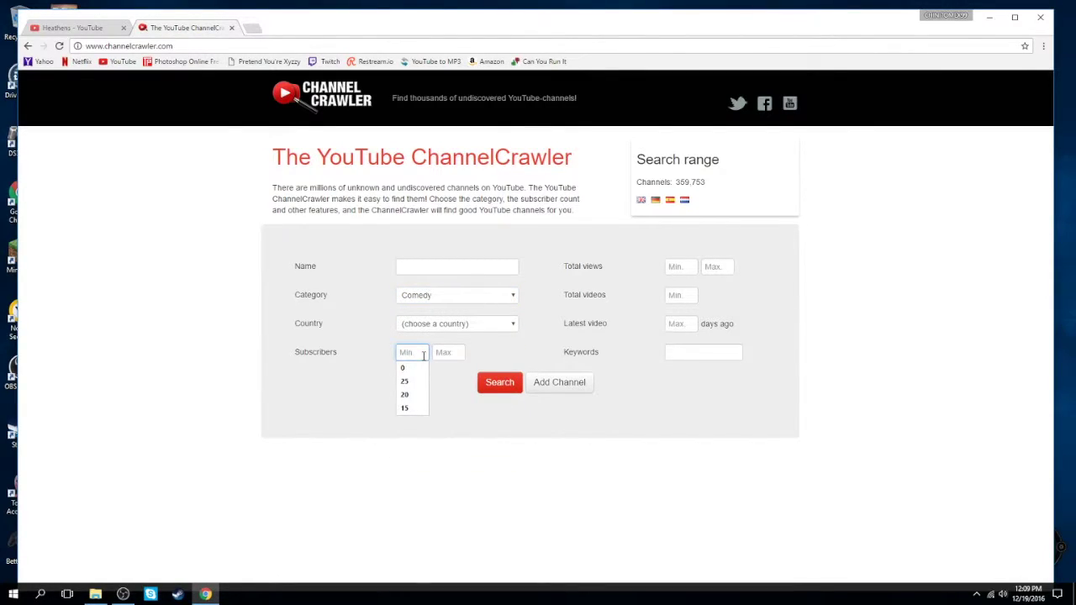
{"action": "type", "text": "15"}
{"action": "left_click", "coordinate": [456, 358]}
{"action": "type", "text": "55"}
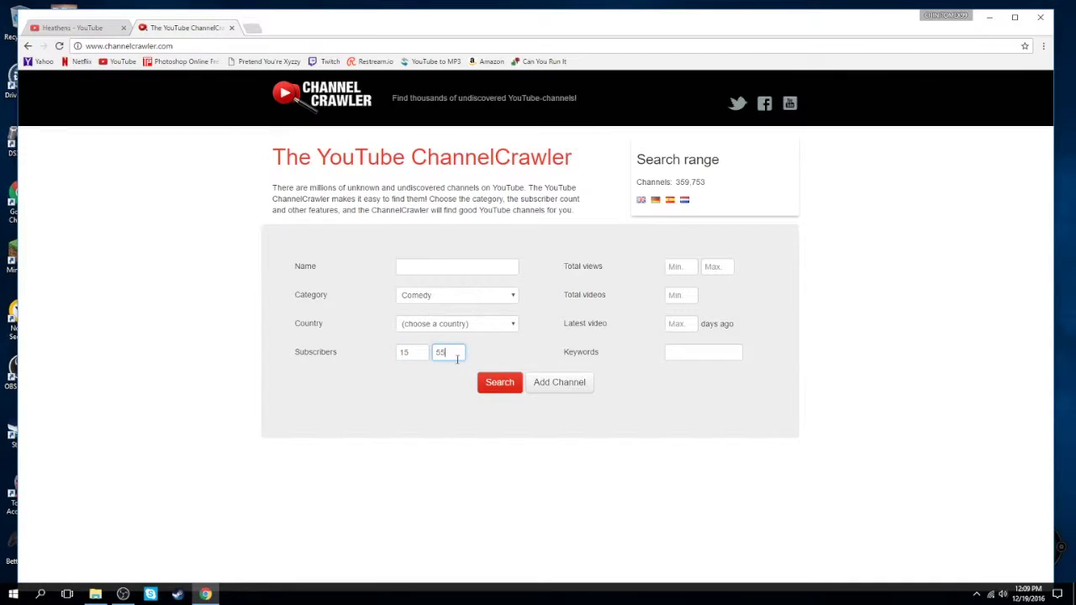
{"action": "left_click", "coordinate": [498, 382]}
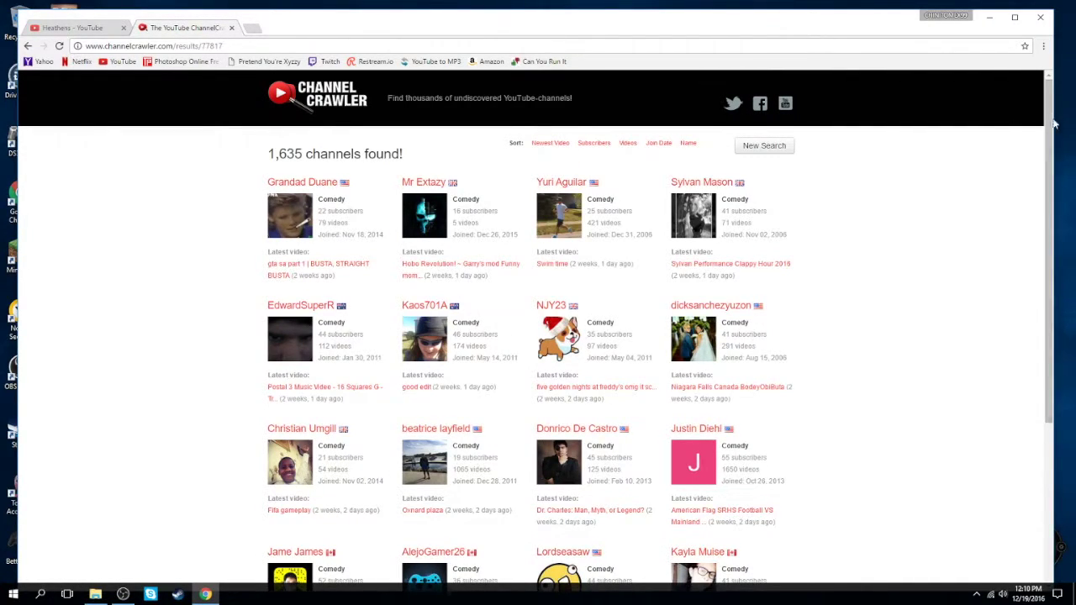
- Look through the comedy channels on the first result page down to its end
{"action": "scroll", "coordinate": [1053, 124], "scroll_direction": "down", "scroll_amount": 1}
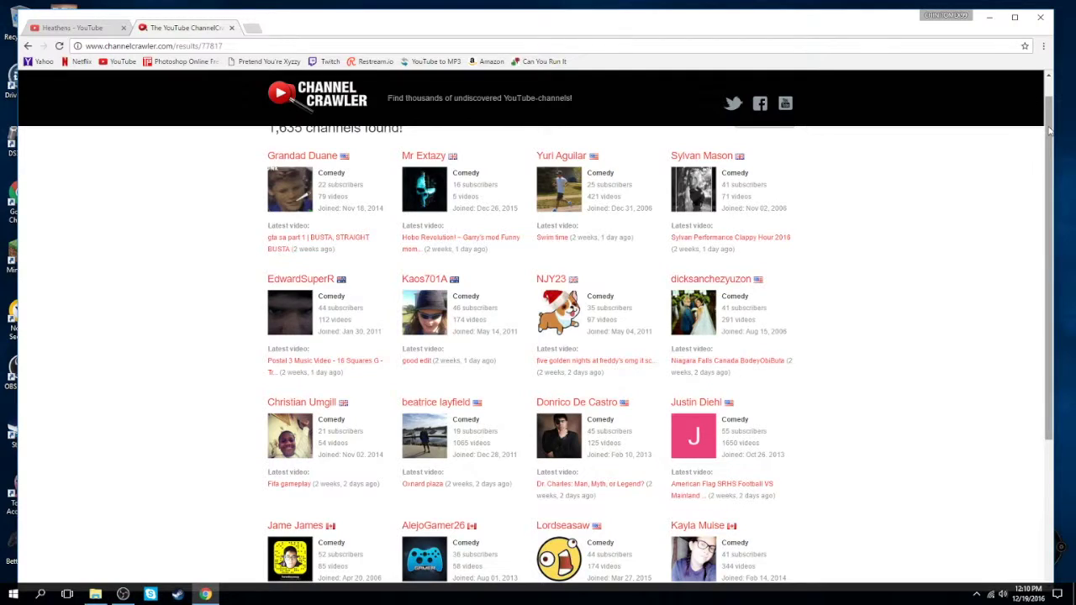
{"action": "left_click_drag", "start_coordinate": [1050, 150], "coordinate": [1028, 298]}
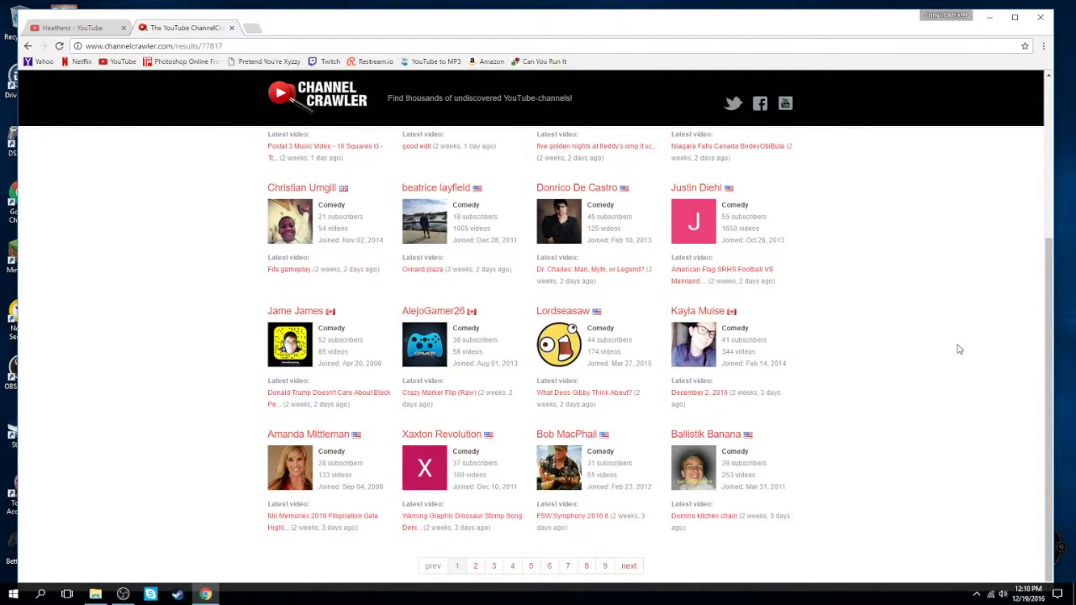